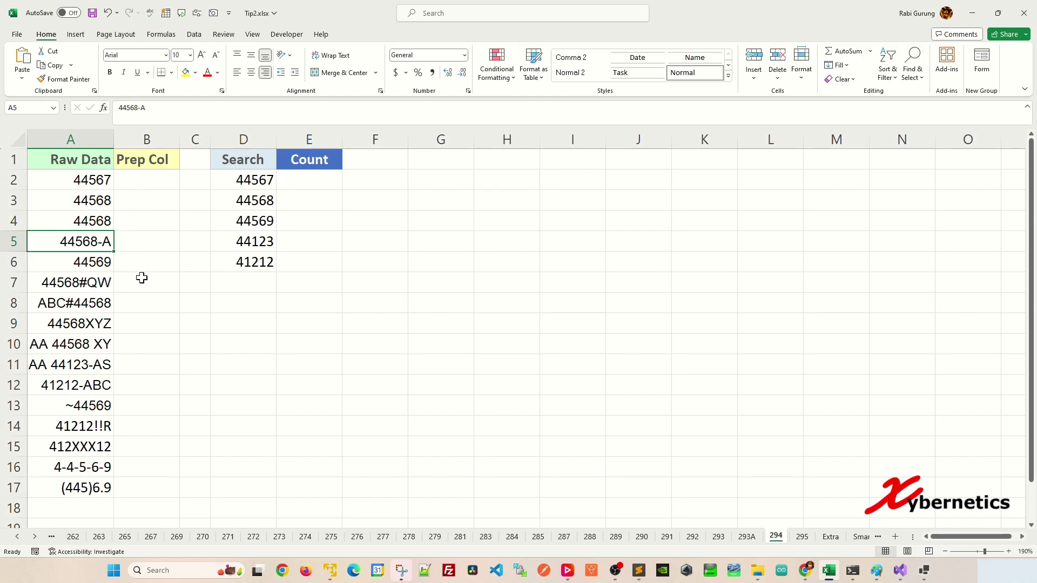
Step: Enter =VALUE(CONCAT(IFERROR(MID(A2,SEQUENCE(LEN(A2)),1)+0,""))) in cell B2 of the Prep Col column
click(154, 137)
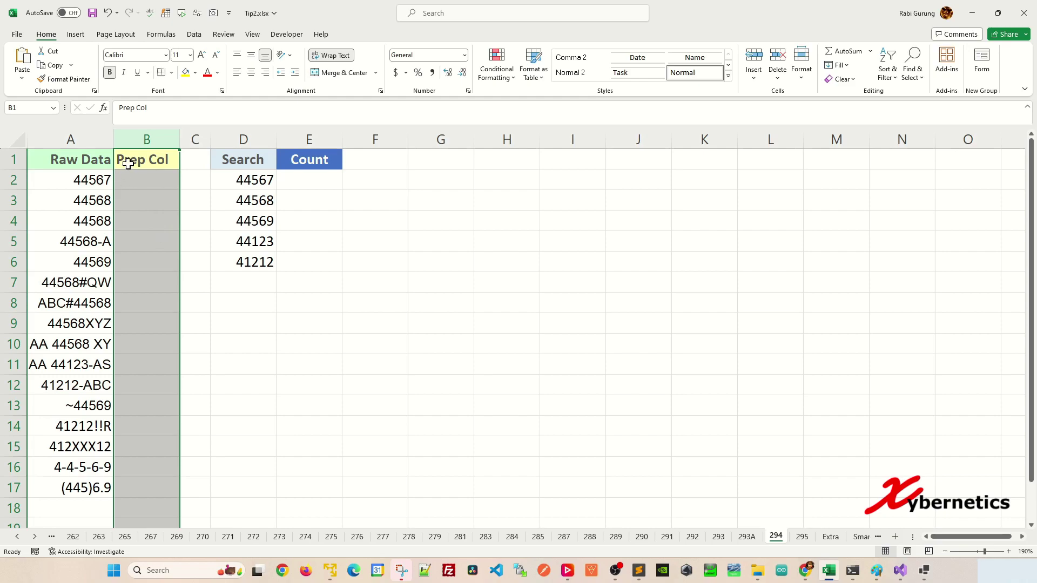
click(148, 180)
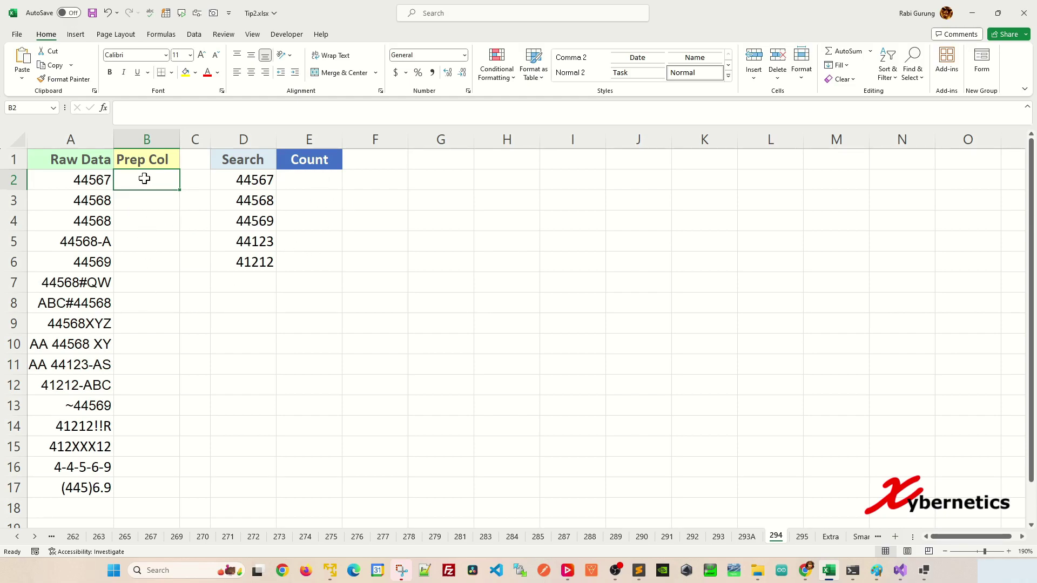
text(=VA)
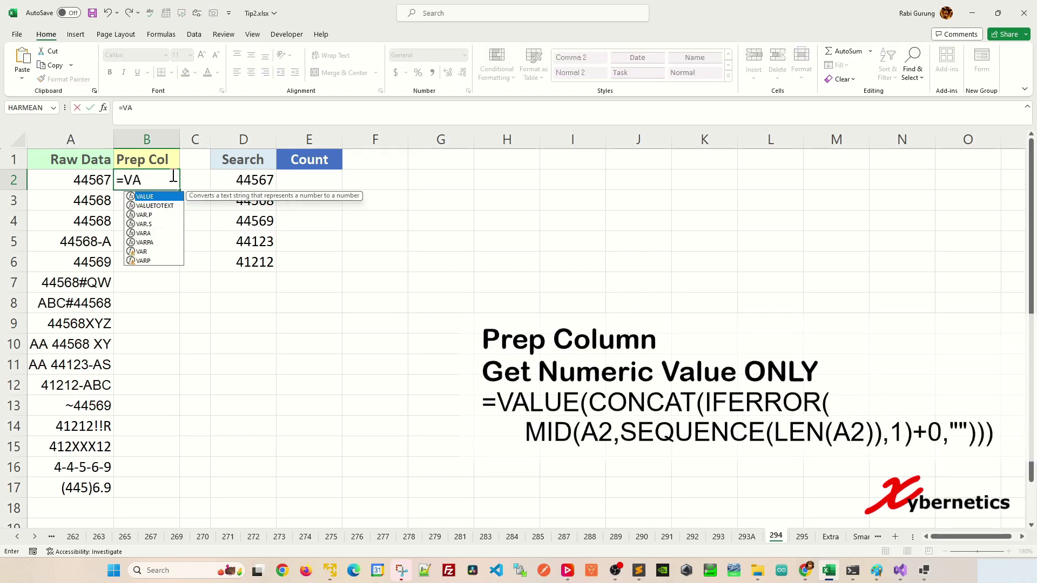
text(LUE(CONCAT(IFERROR(MID(A2,SEQUENCE(LEN(A2)),1)+0,""))))
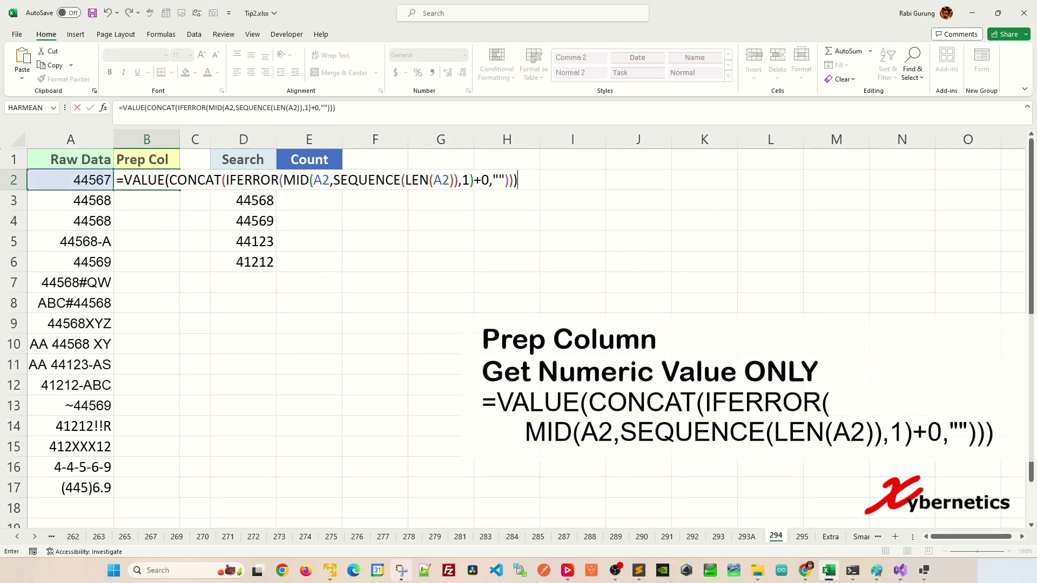
key(Return)
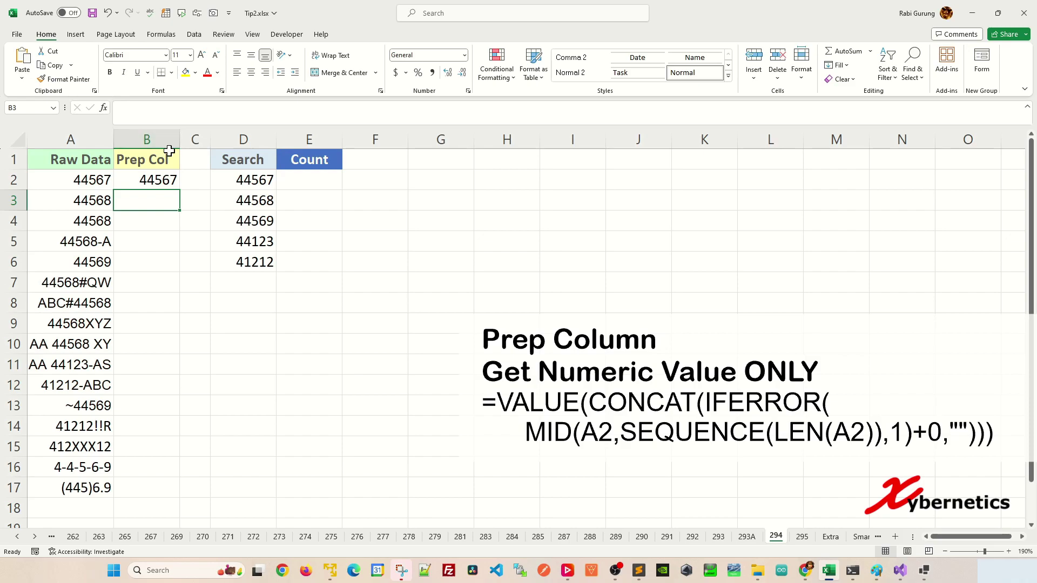
Step: Fill the B2 formula down the Prep Col column to row 17
click(173, 178)
double_click(178, 190)
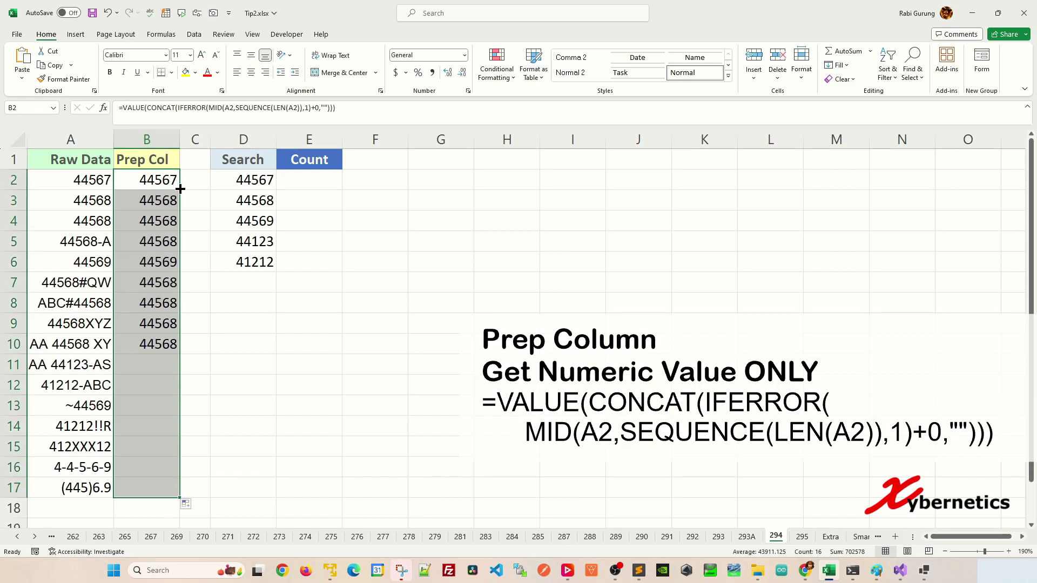
click(195, 241)
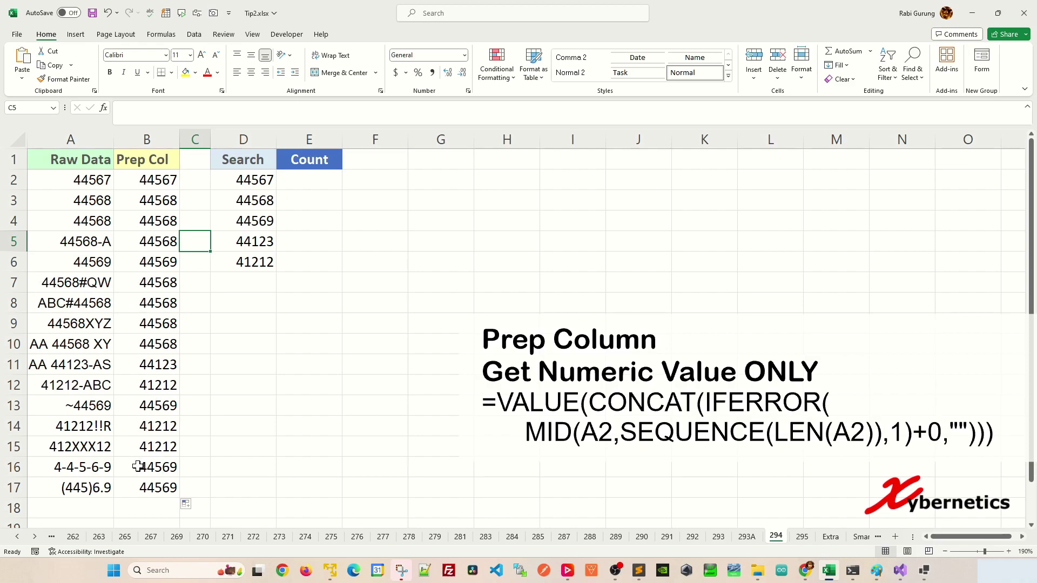
click(227, 287)
Step: Copy the SEQUENCE(LEN(A2)) part of the B2 formula and enter it in H2 as =SEQUENCE(LEN(A2))
click(171, 181)
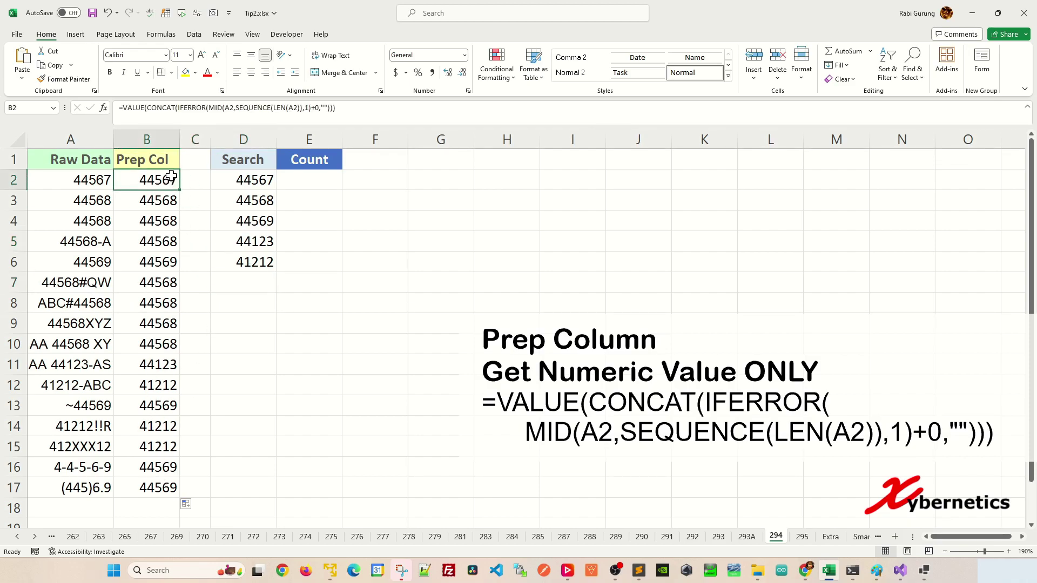
click(237, 108)
drag(237, 107, 296, 108)
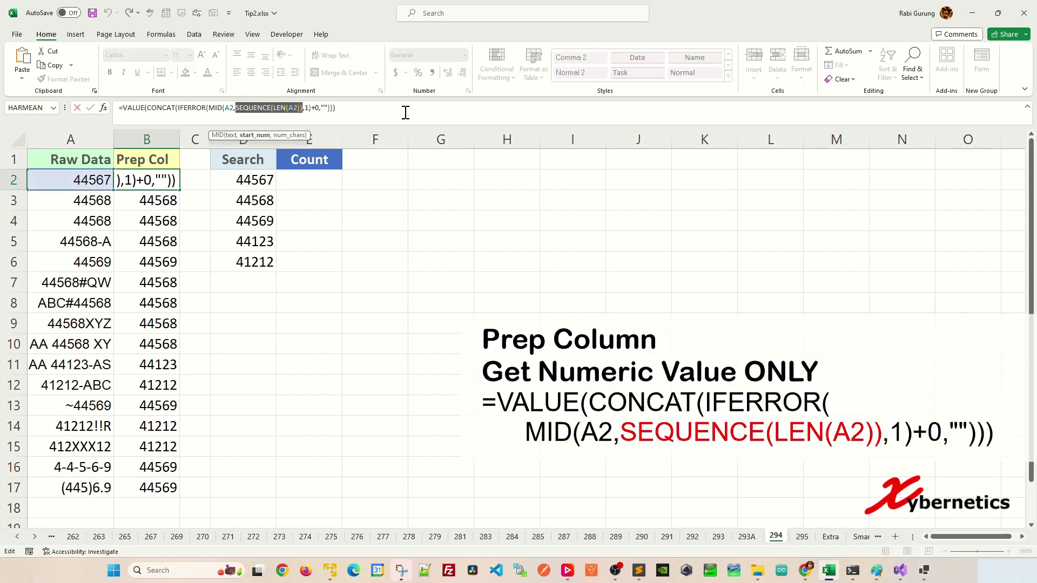
key(Escape)
click(511, 179)
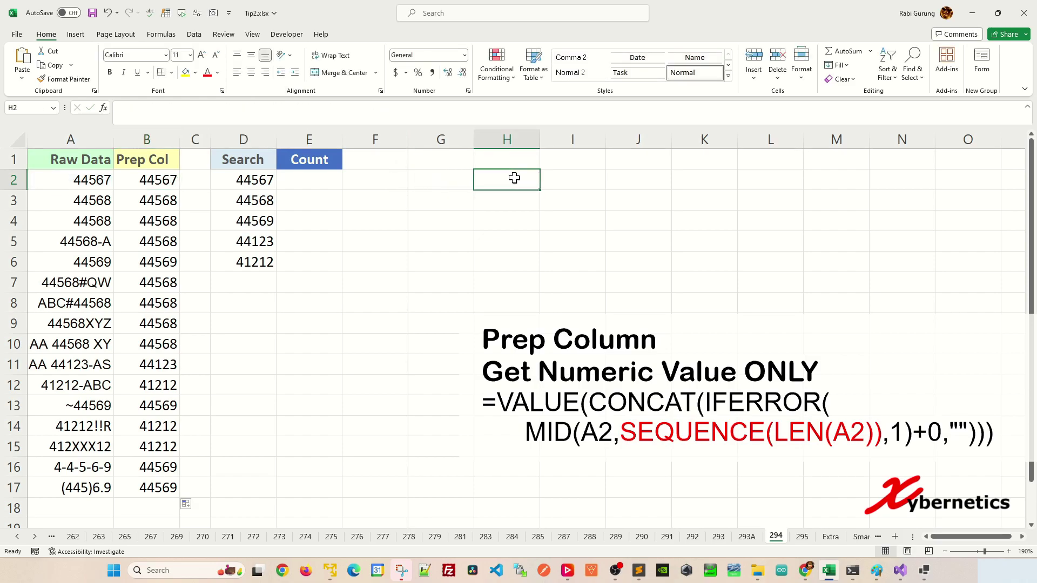
double_click(516, 177)
text(=SEQUENCE(LEN(A2)))
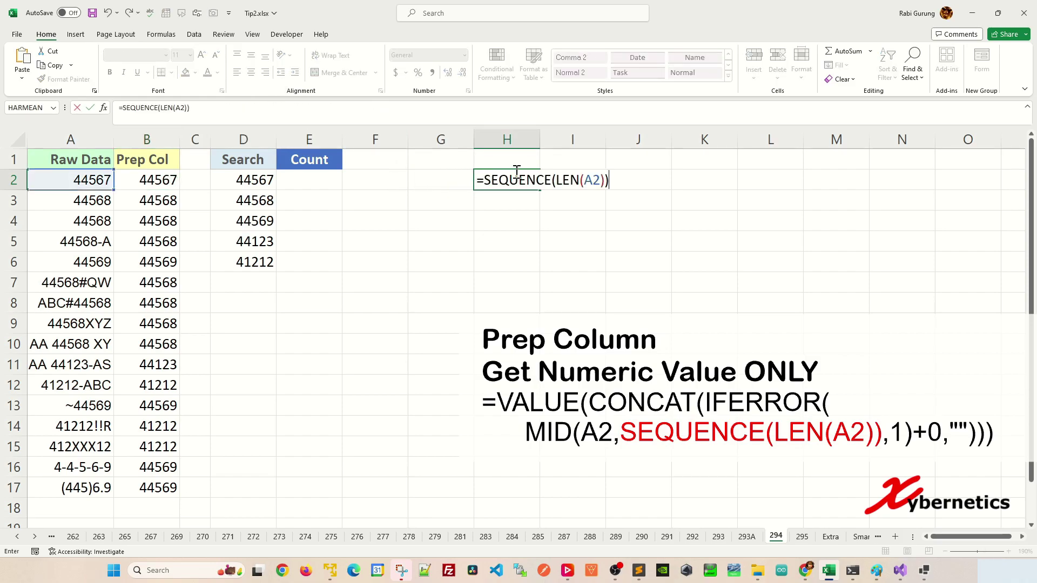
key(Return)
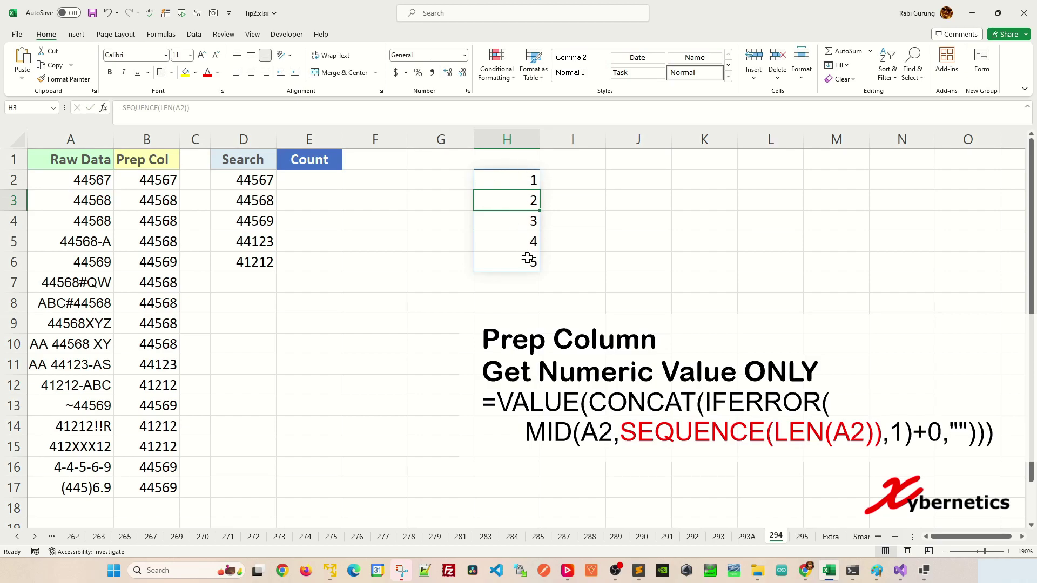
Step: Try the A7 entry 44568#QW in cell A2 to test the sequence in column H, and undo the paste
click(77, 283)
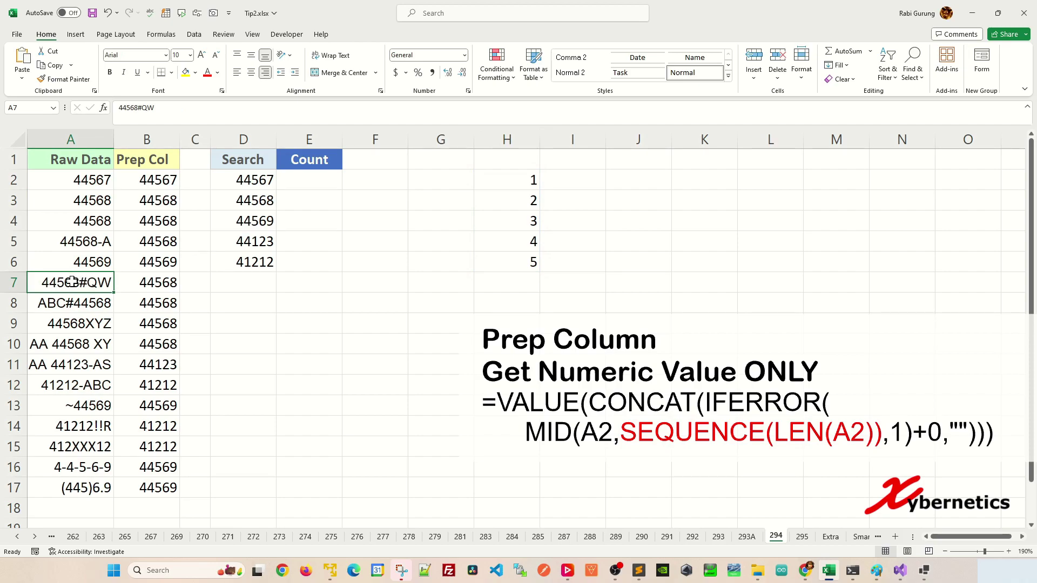
key(ctrl+c)
click(100, 185)
key(ctrl+v)
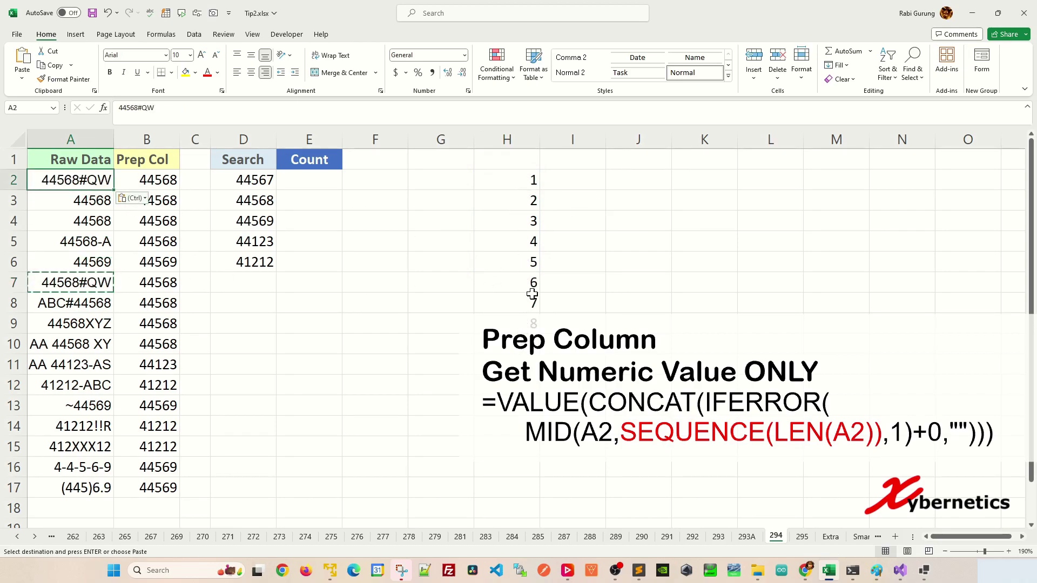
key(ctrl+z)
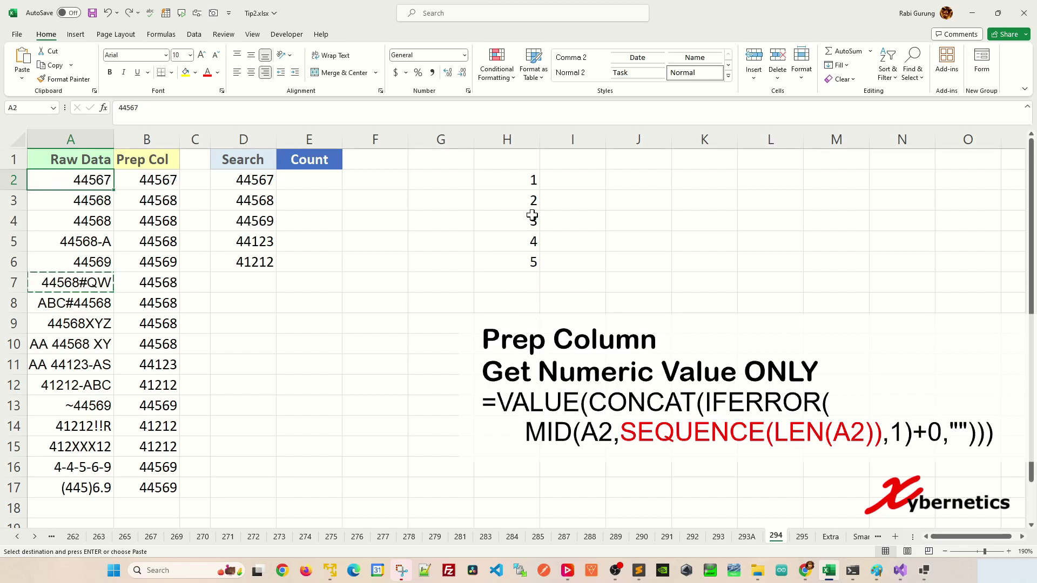
key(Escape)
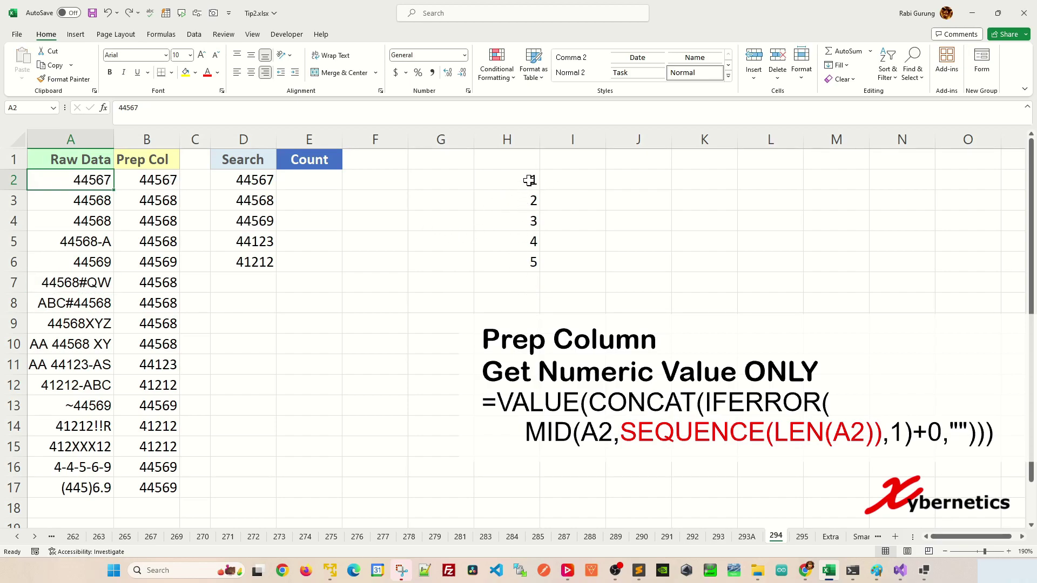
Step: Copy the MID part of the B2 formula, enter =MID(A2,SEQUENCE(LEN(A2)),1)+0 in I2, and check its +0 term
click(567, 179)
click(143, 178)
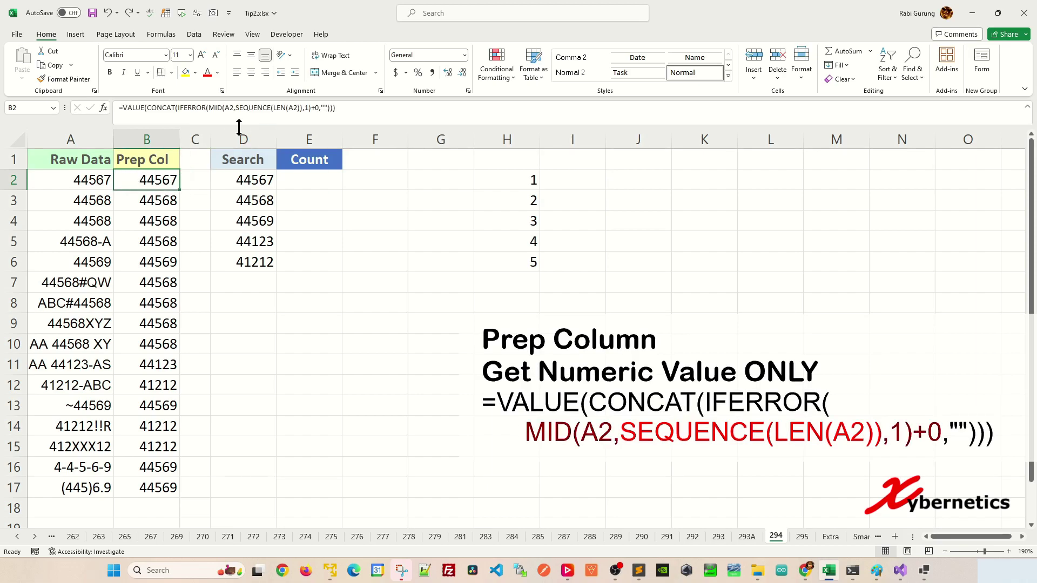
drag(209, 112, 320, 108)
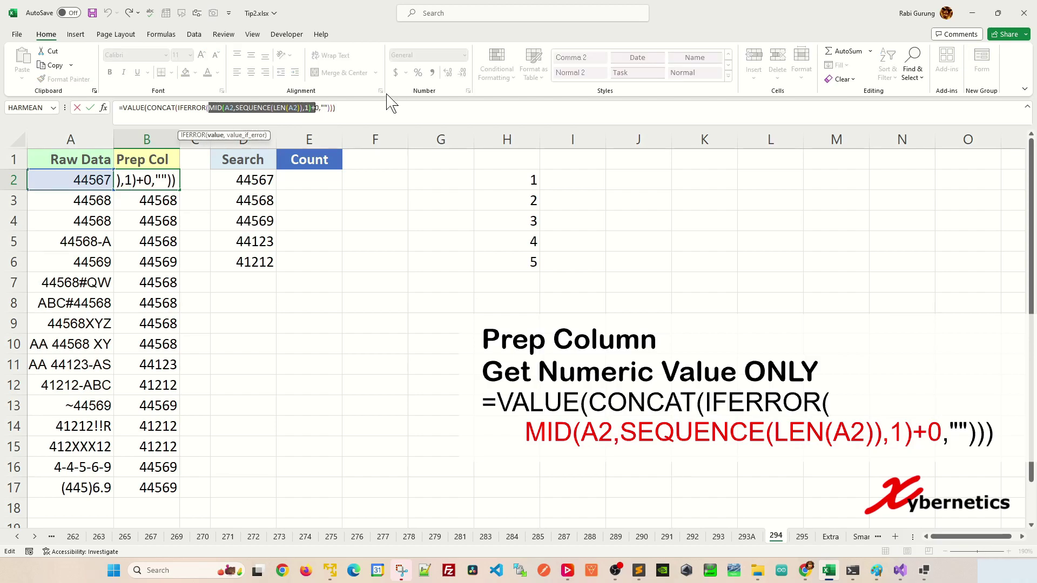
key(Escape)
double_click(584, 184)
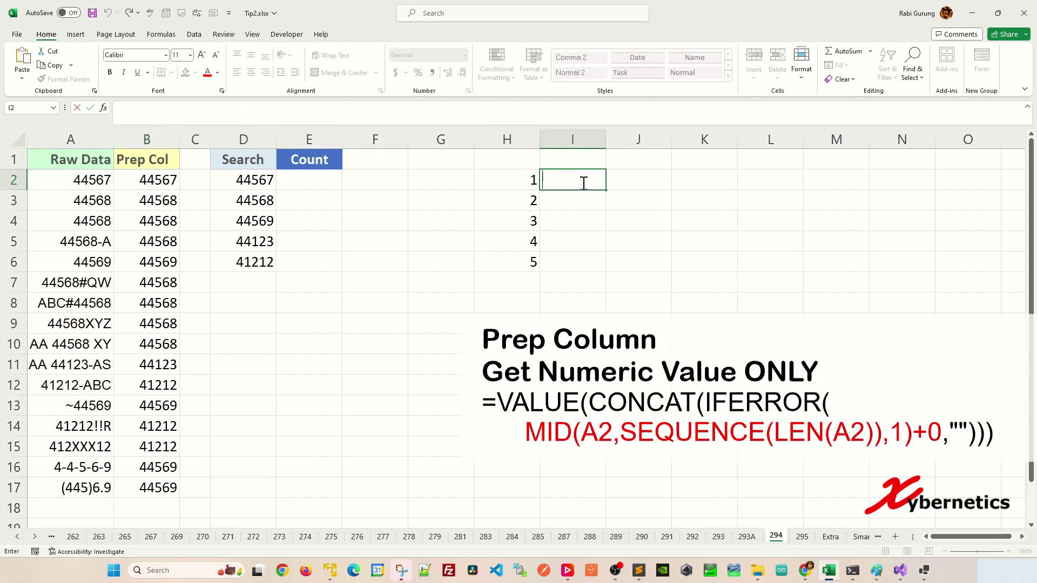
text(=)
key(ctrl+v)
key(Return)
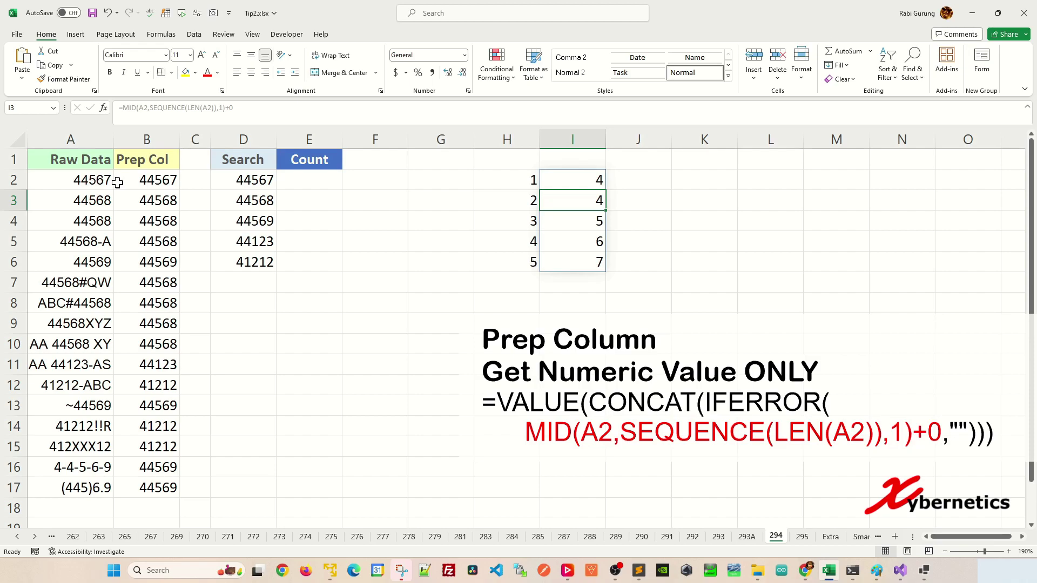
click(588, 180)
double_click(235, 108)
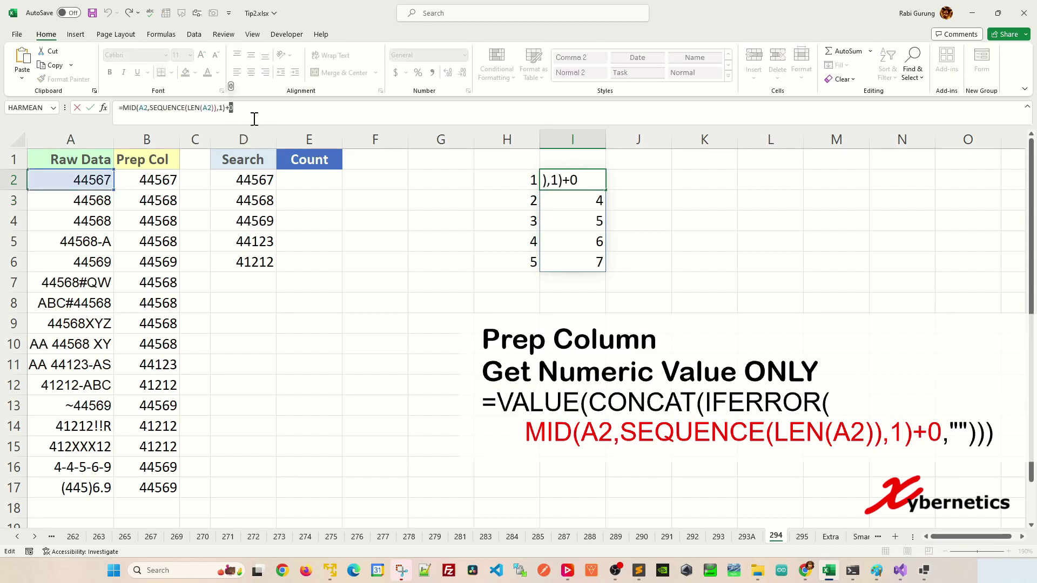
key(Escape)
Step: Copy the IFERROR part of the B2 formula and enter =IFERROR(MID(A2,SEQUENCE(LEN(A2)),1)+0,"") in J2
click(637, 179)
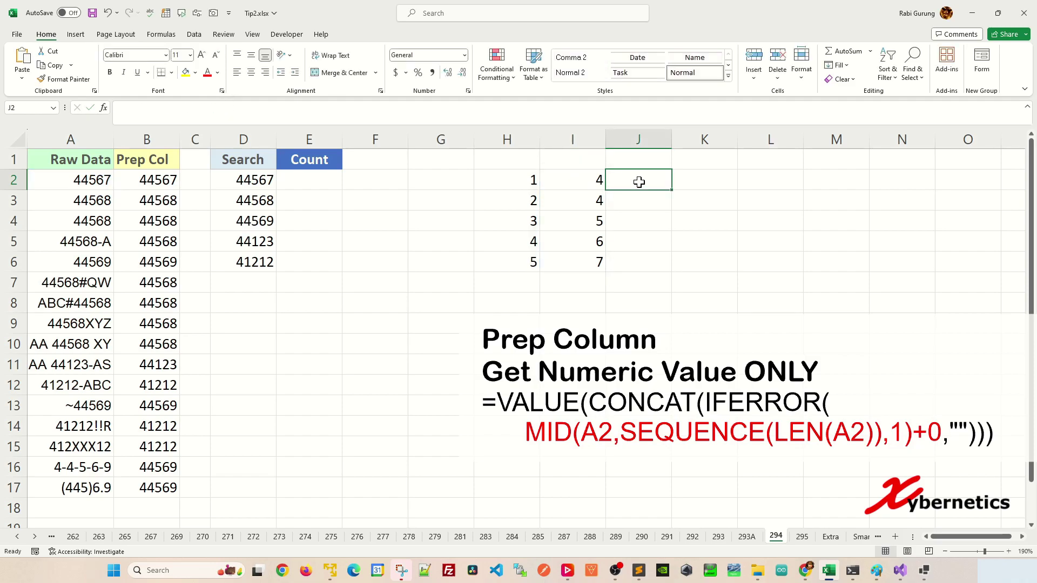
click(157, 183)
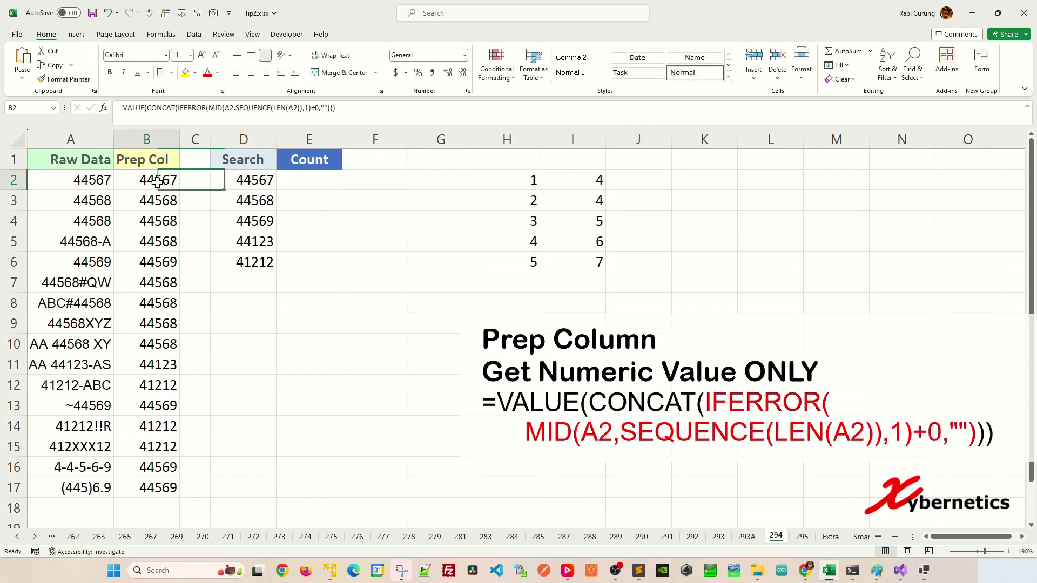
click(184, 109)
drag(184, 109, 330, 108)
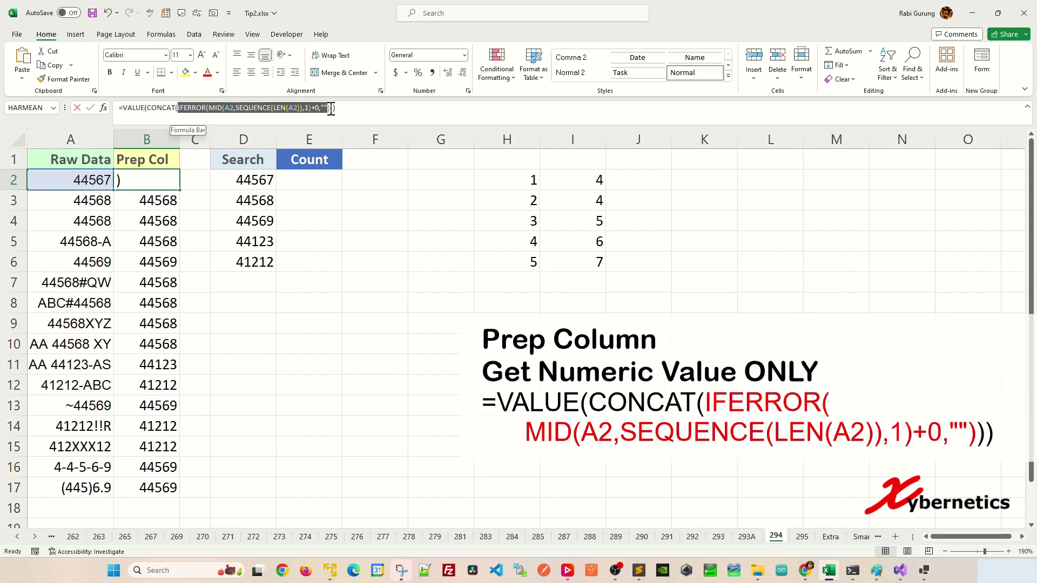
key(Escape)
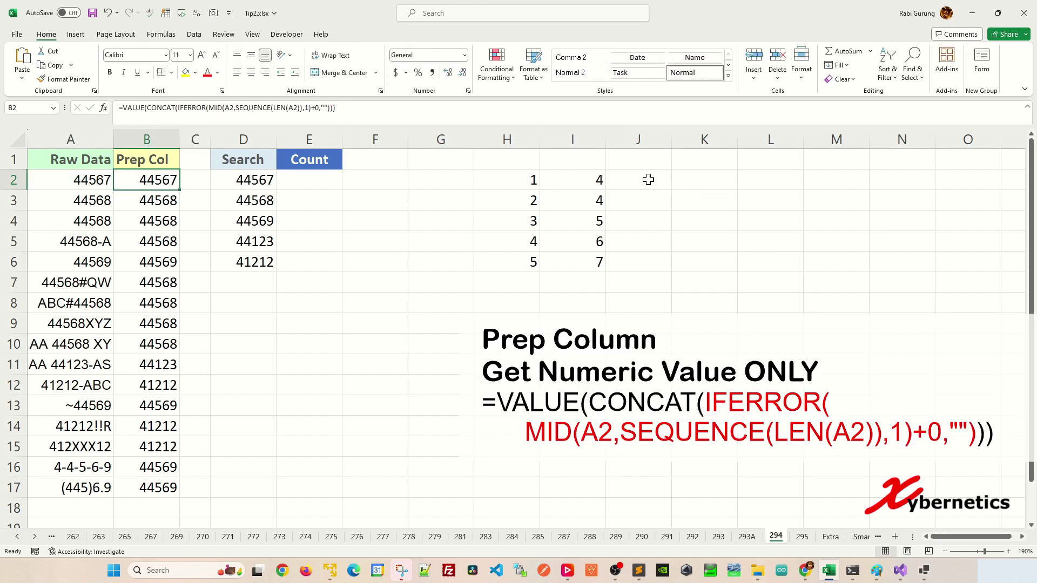
click(648, 180)
text(=)
key(ctrl+v)
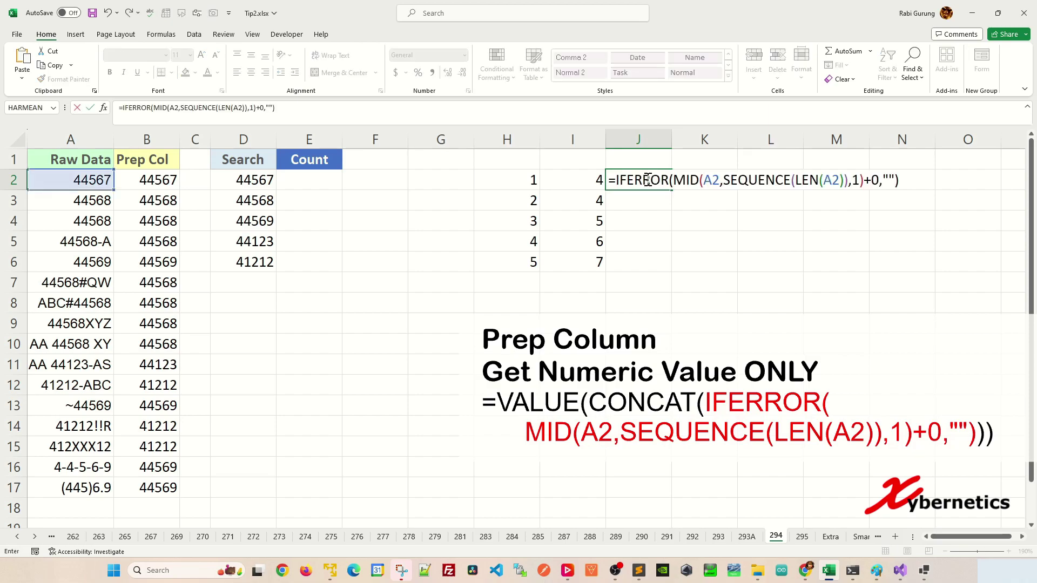
key(Return)
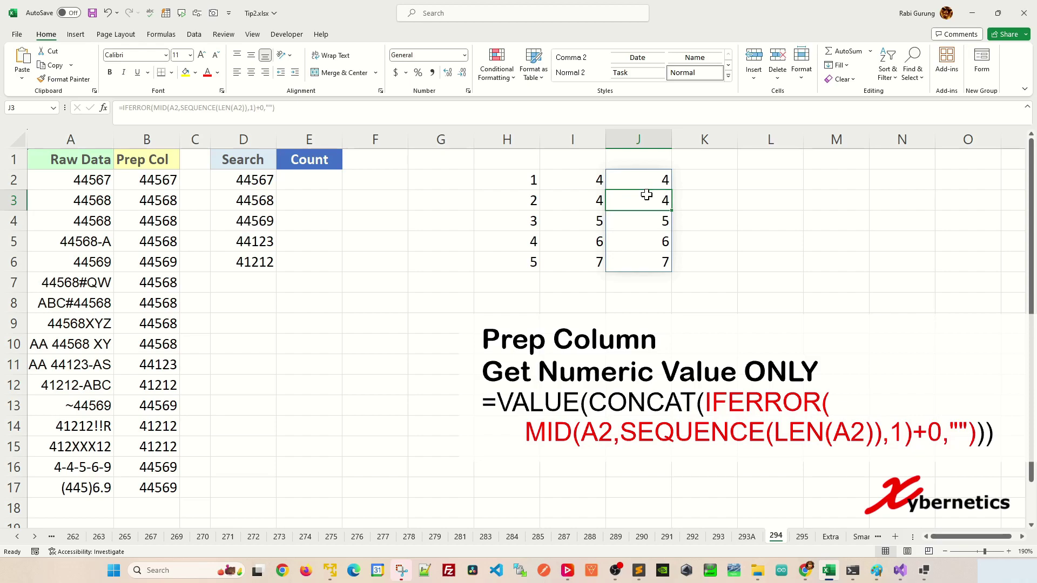
Step: Try the A7 entry 44568#QW in A2, inspect I7 to I9 in the MID results, and undo the paste
click(87, 282)
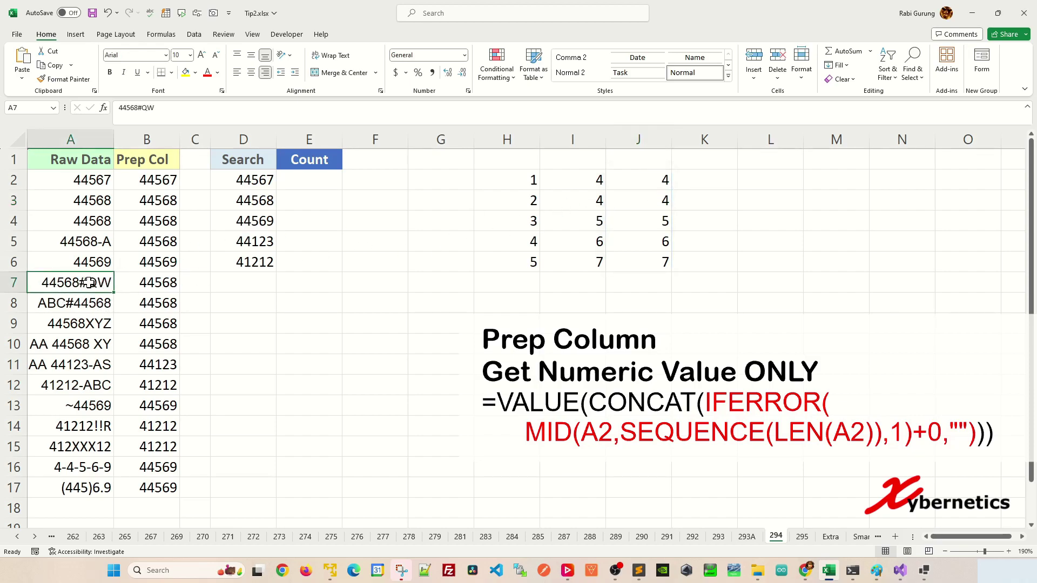
key(ctrl+c)
click(73, 181)
key(ctrl+v)
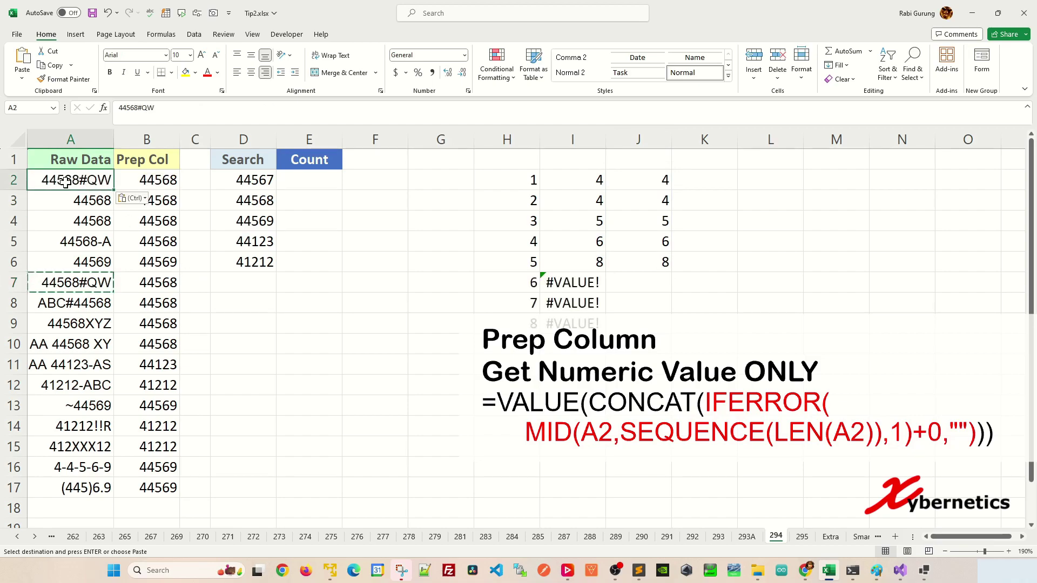
click(583, 284)
click(591, 302)
click(597, 322)
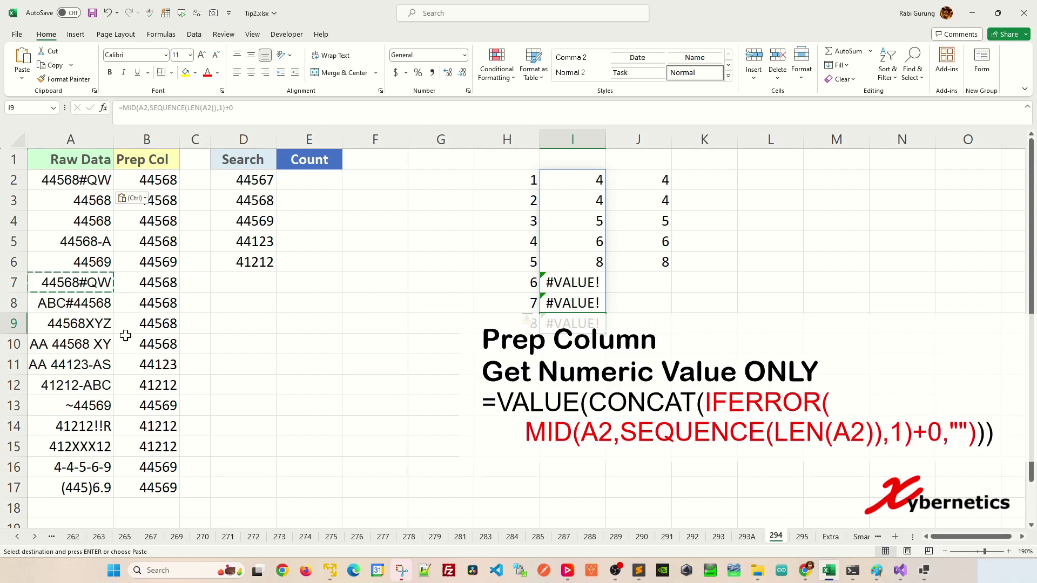
key(ctrl+z)
Step: Copy the A16 entry 4-4-5-6-9 into A2 and compare the MID results in column I with the IFERROR results in column J
click(101, 471)
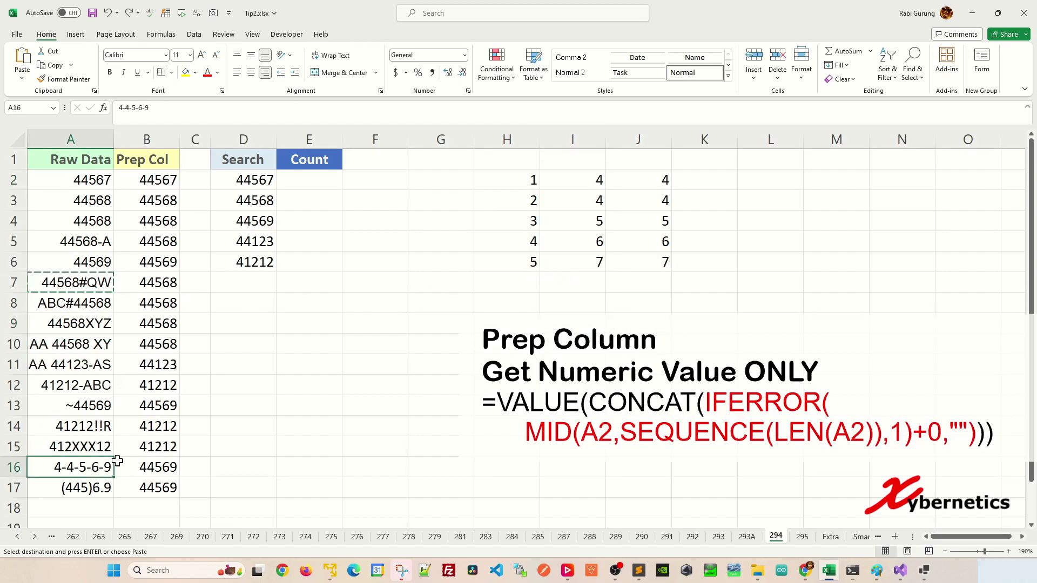
key(ctrl+c)
click(95, 180)
key(ctrl+v)
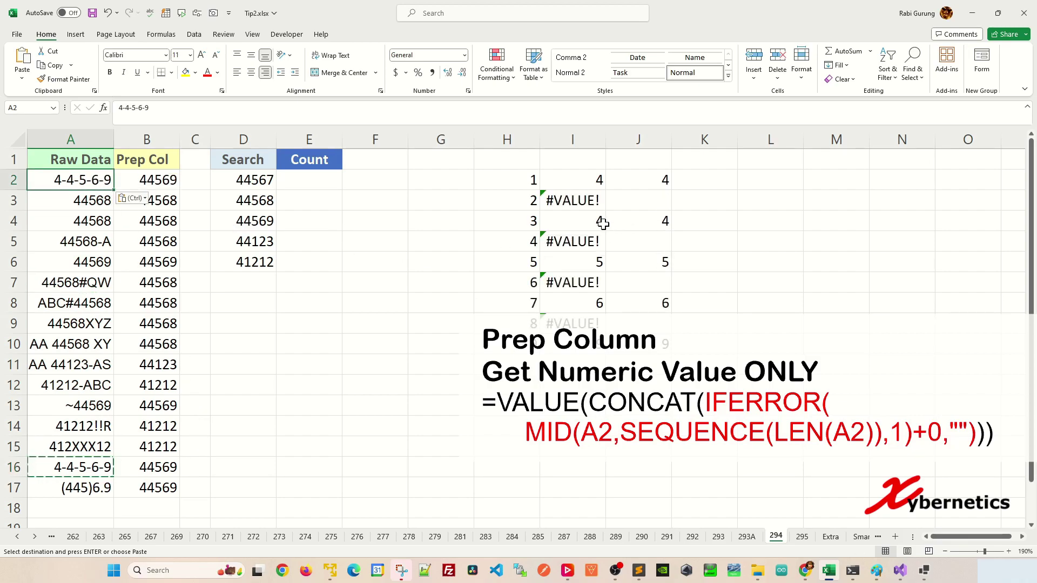
click(594, 201)
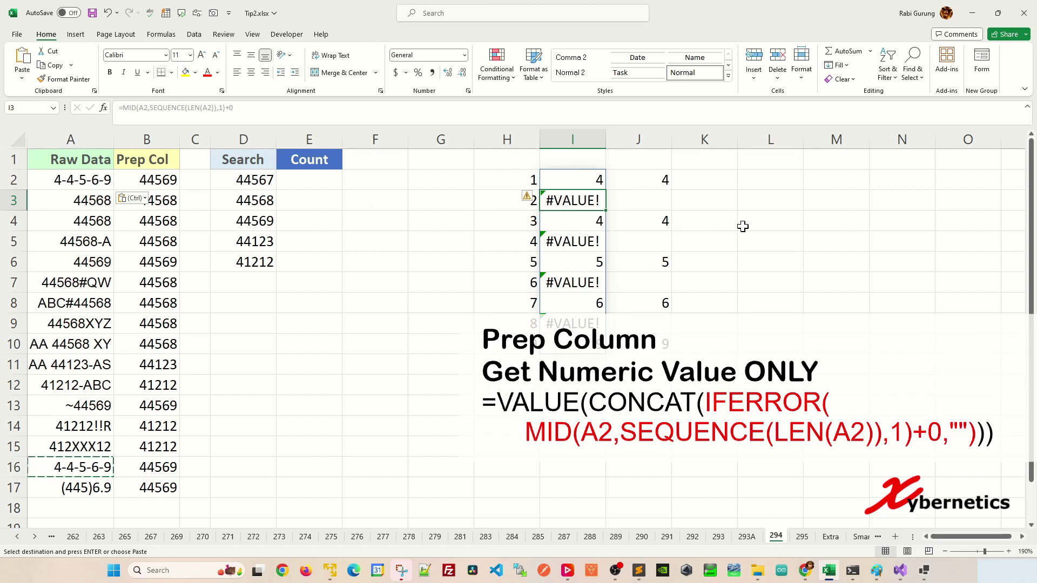
click(668, 182)
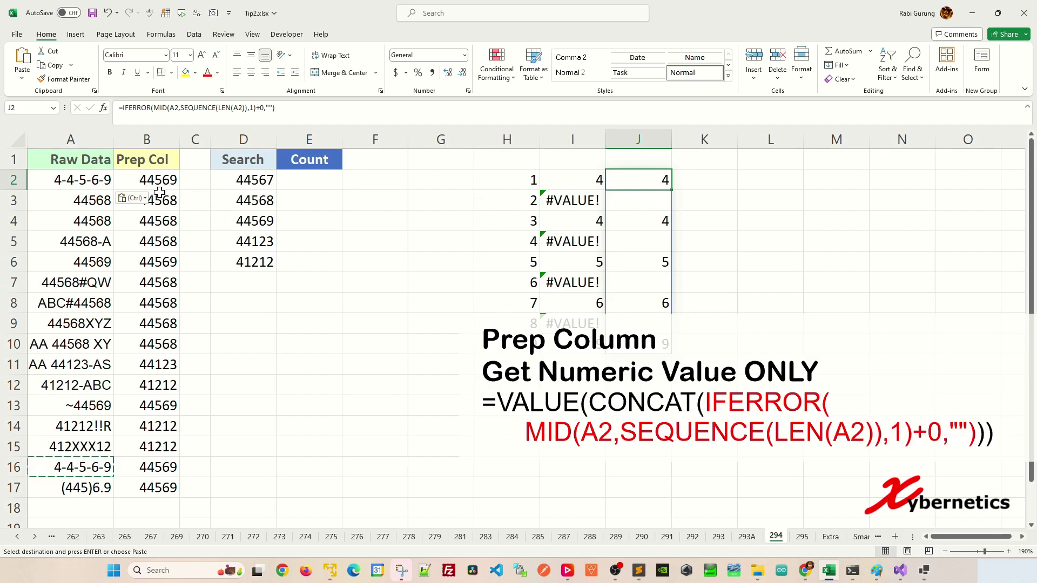
click(141, 183)
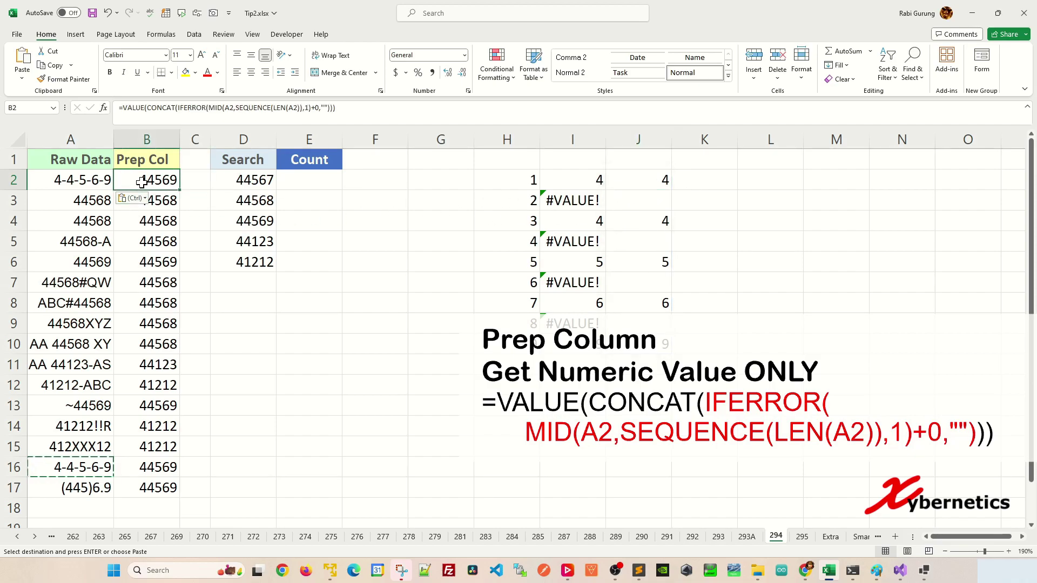
Step: Copy the CONCAT part of the B2 formula, enter =CONCAT(IFERROR(MID(A2,SEQUENCE(LEN(A2)),1)+0,"")) in K2, and compare it with the column J results
drag(146, 108, 334, 106)
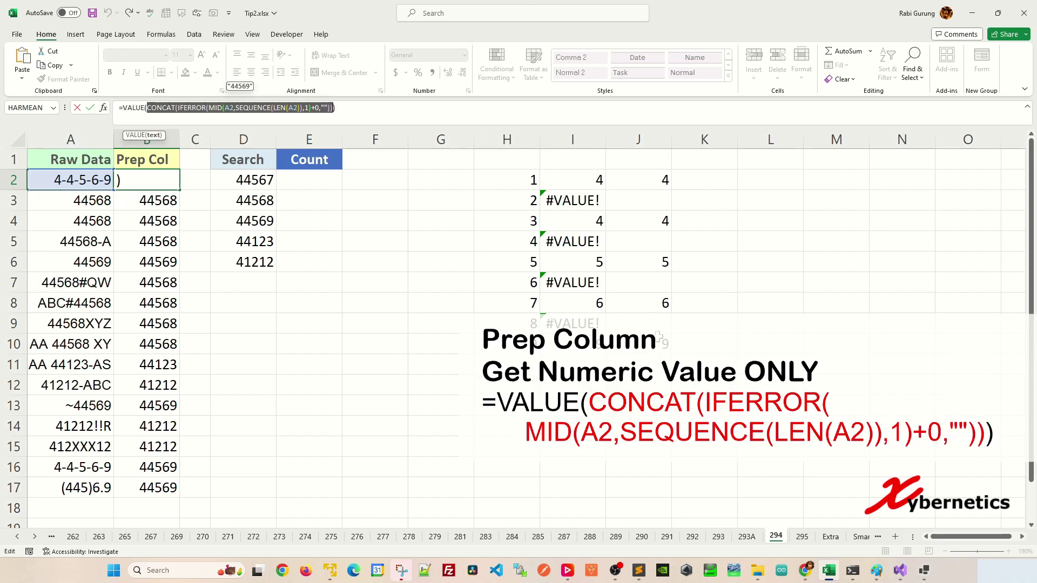
key(Escape)
click(697, 183)
text(=)
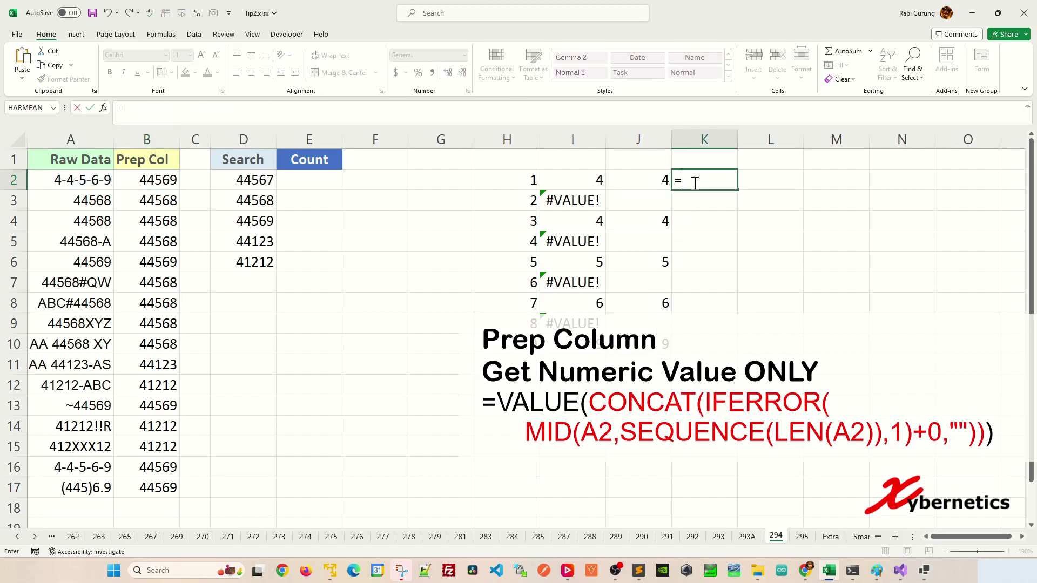
key(ctrl+v)
key(Return)
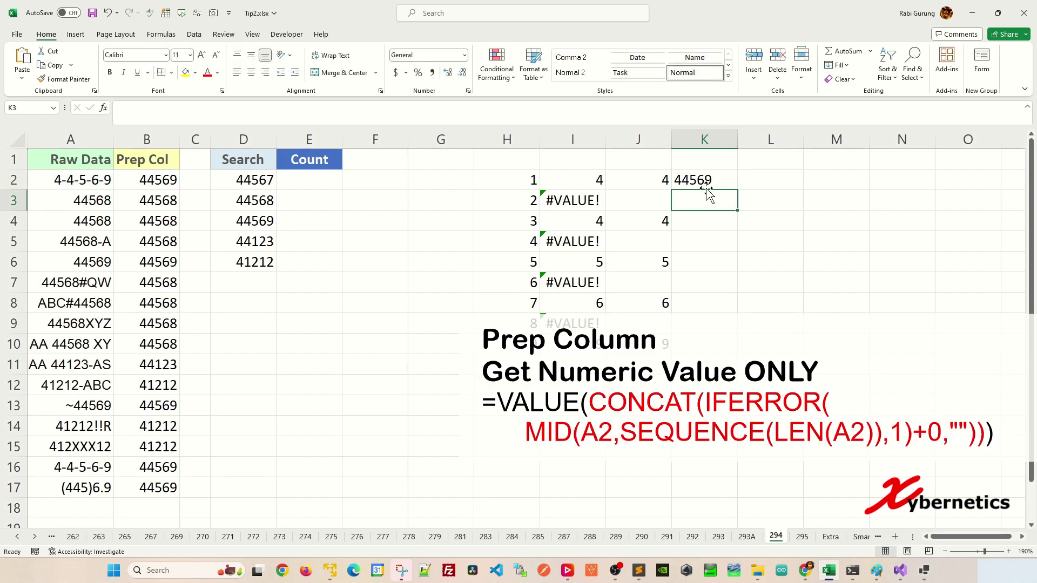
drag(647, 178, 653, 362)
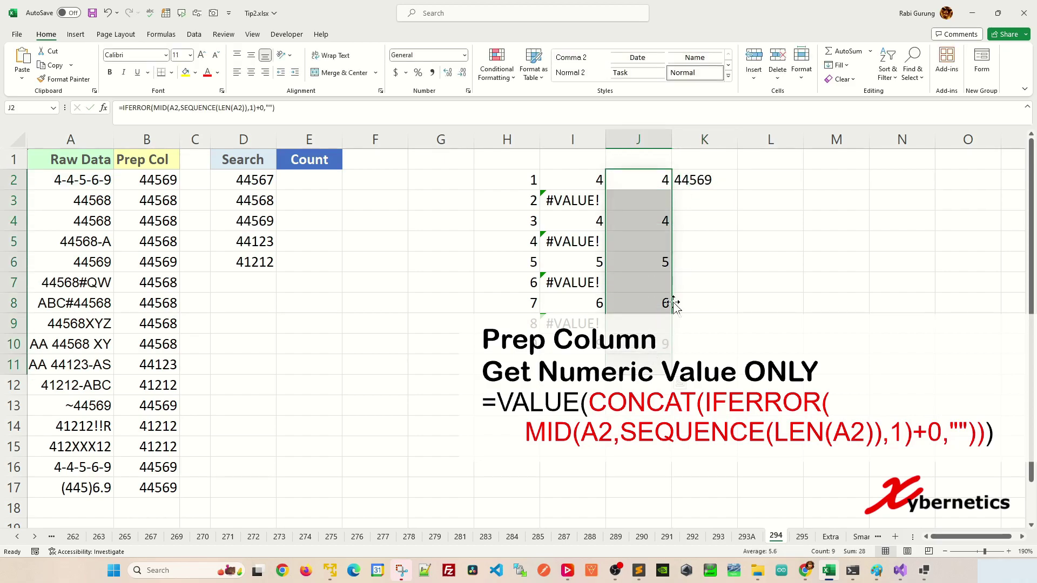
click(715, 178)
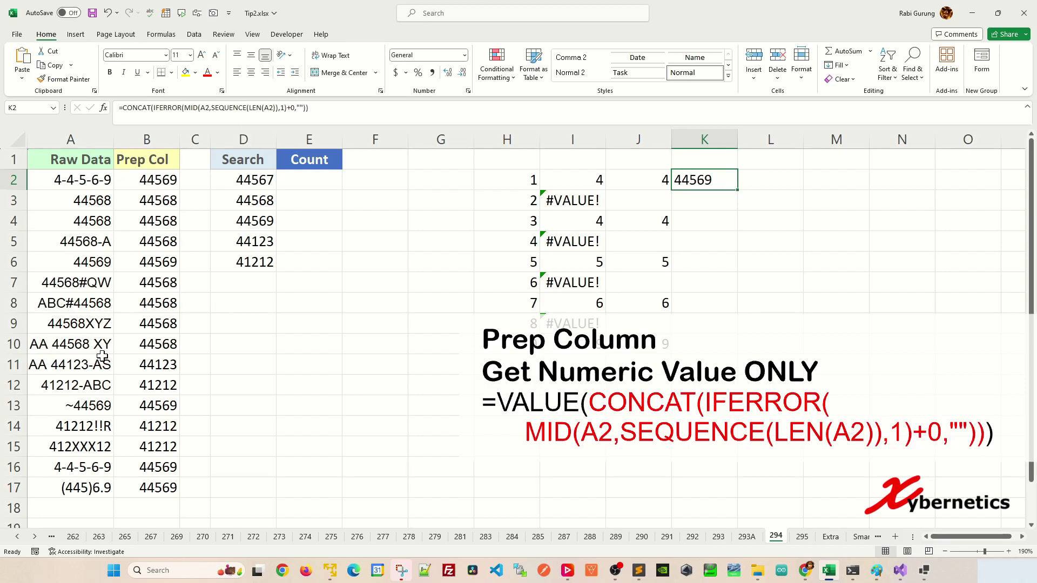
Step: Copy the A8 entry ABC#44568 into A2 and check the CONCAT result in K2
click(97, 309)
key(ctrl+c)
click(100, 180)
key(ctrl+v)
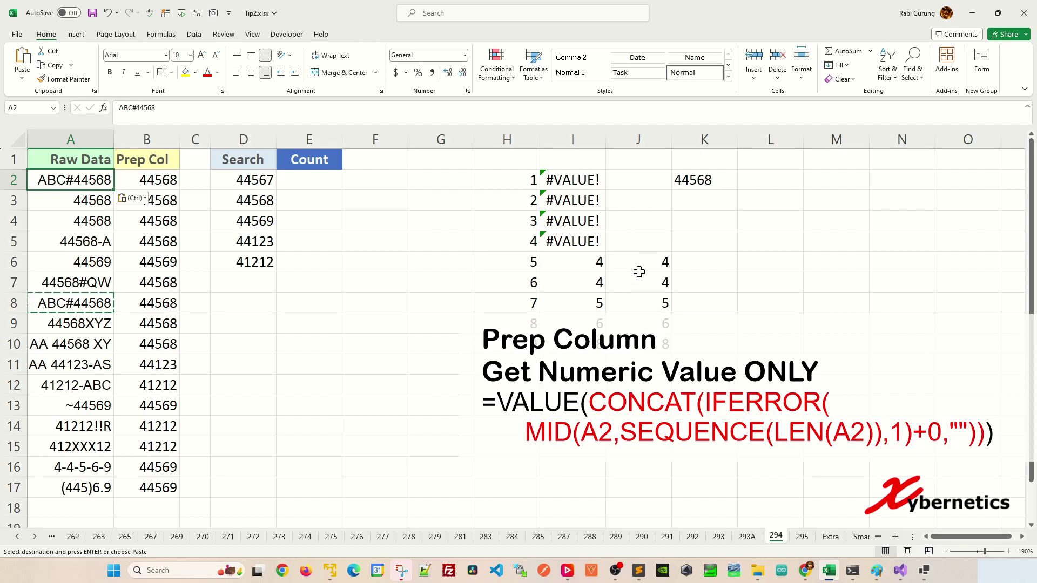
click(680, 178)
Step: Copy the whole B2 formula, enter =VALUE(CONCAT(IFERROR(MID(A2,SEQUENCE(LEN(A2)),1)+0,""))) in L2, and compare it with B2
click(148, 181)
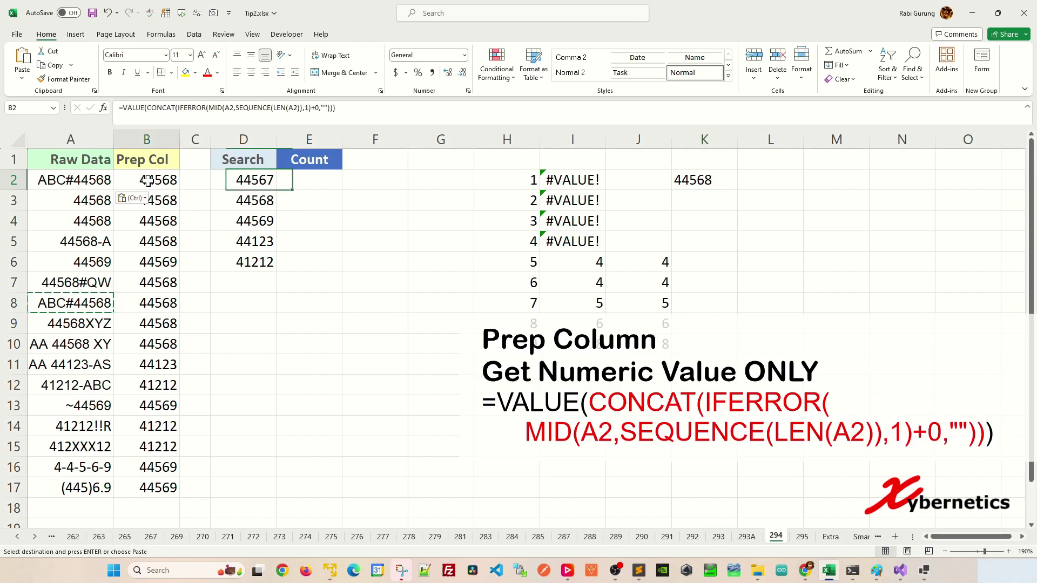
drag(125, 107, 678, 126)
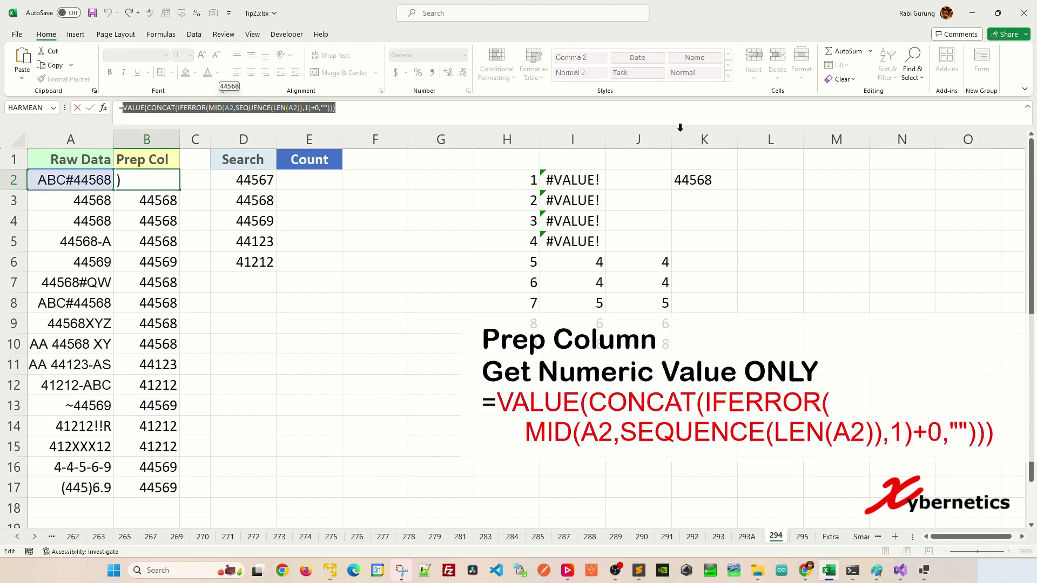
key(Escape)
click(767, 179)
text(=)
key(ctrl+v)
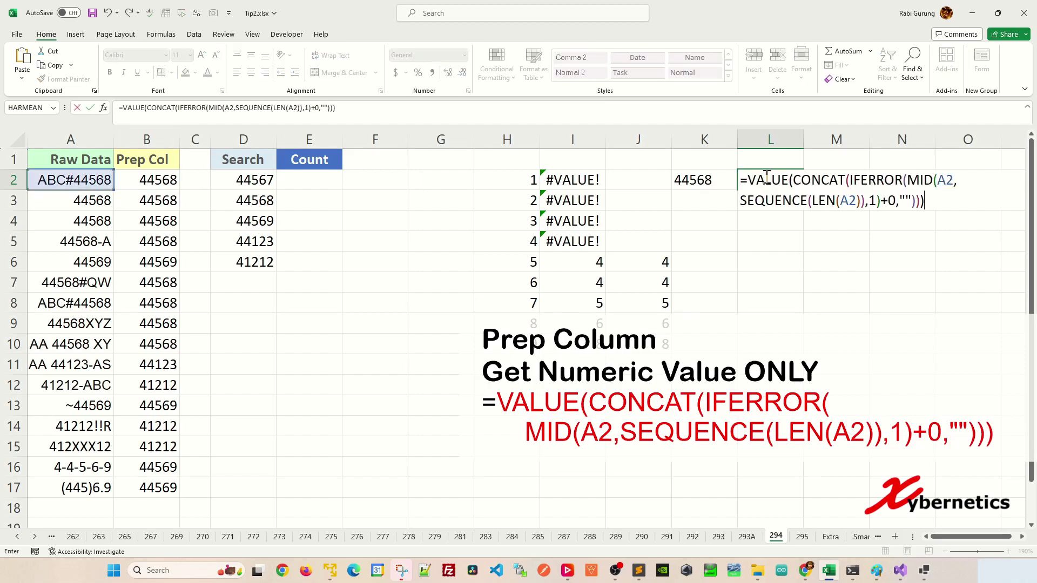
key(Return)
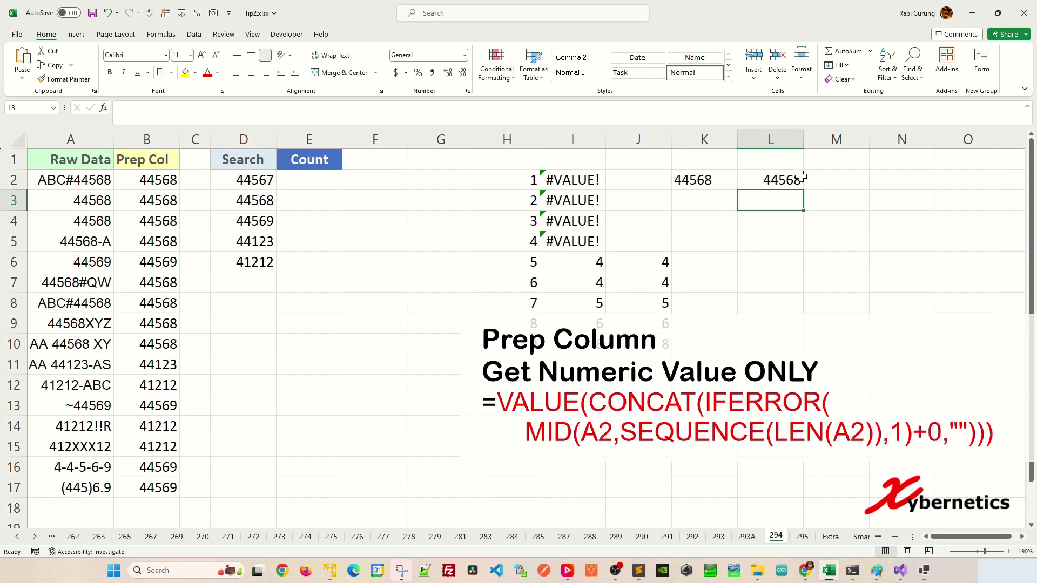
click(176, 181)
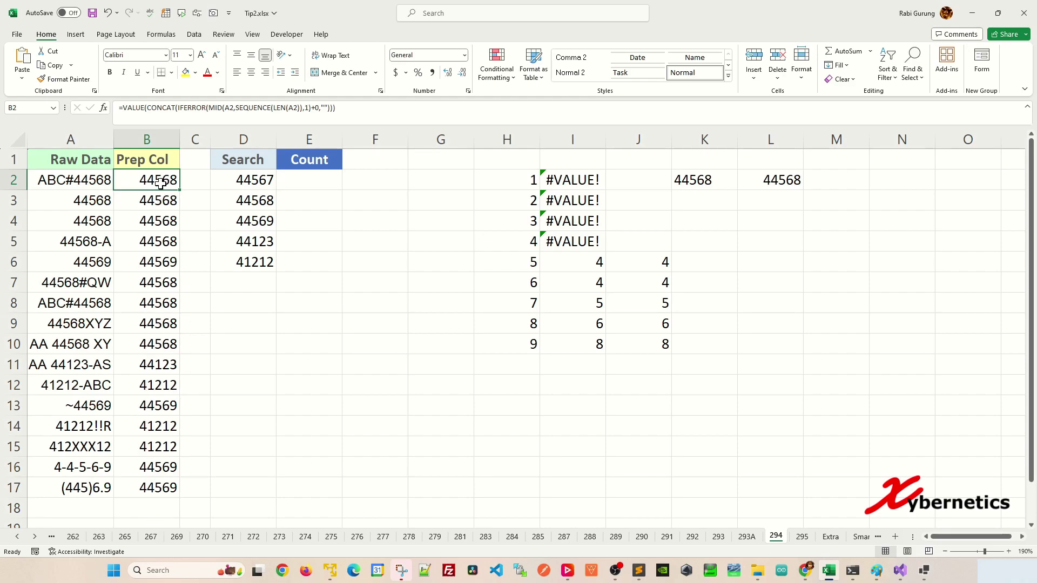
Step: Enter =COUNTIF($B$2:$B$17,D2) in E2 to count the first search value in the prep column
click(298, 180)
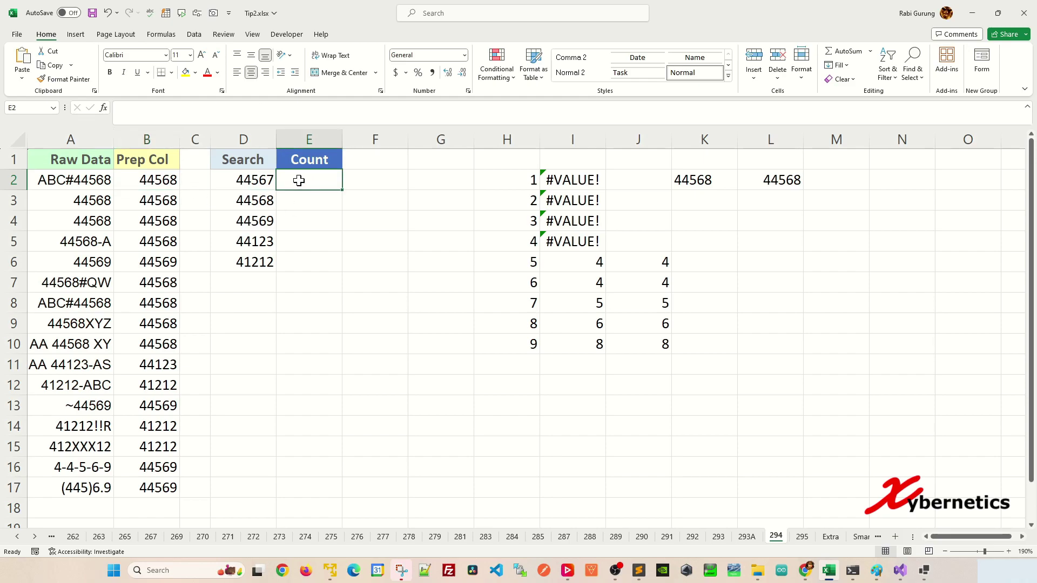
text(=COU)
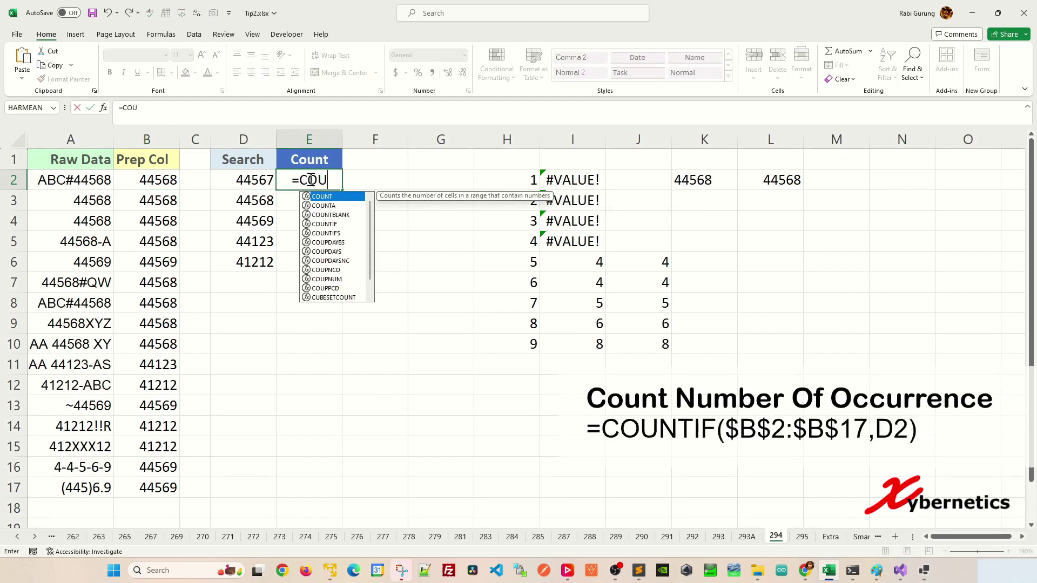
text(NTIF()
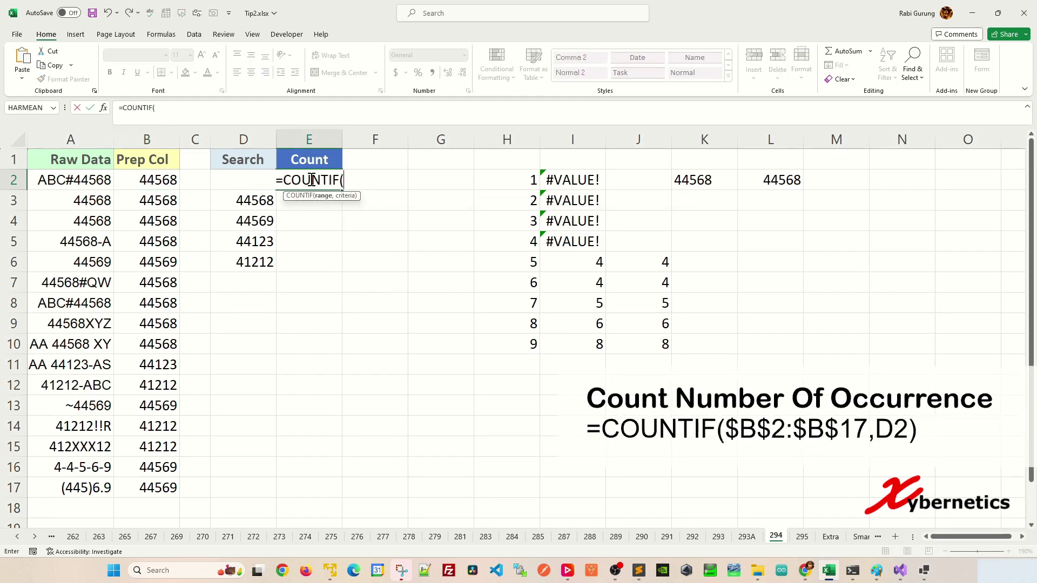
drag(171, 174, 173, 481)
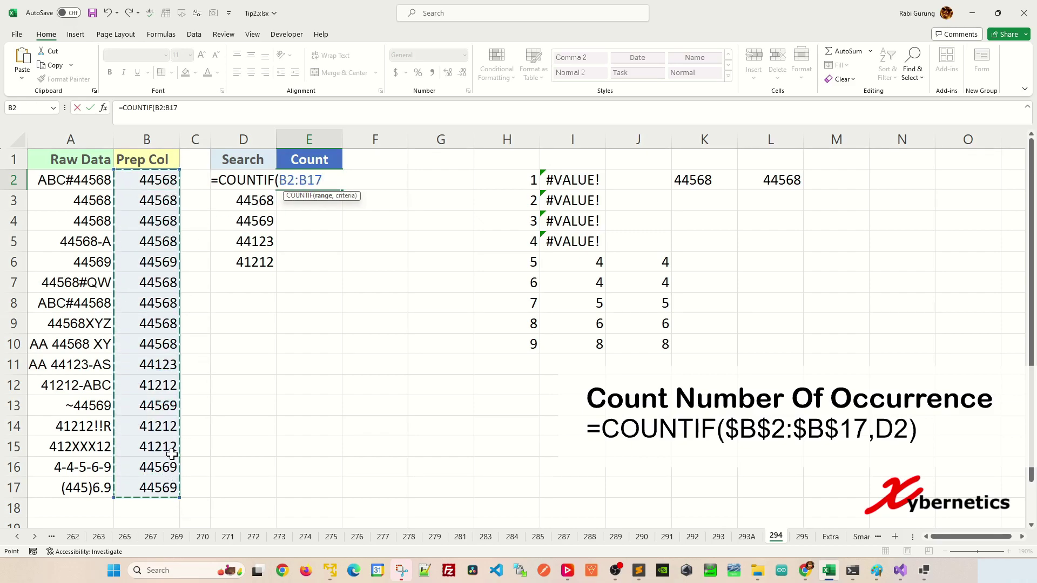
key(F4)
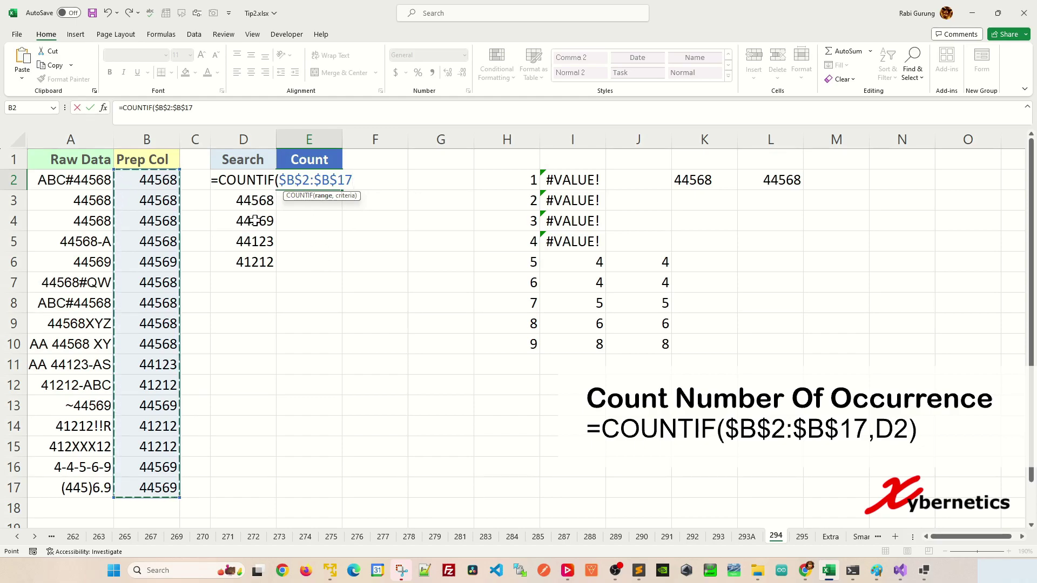
text(,)
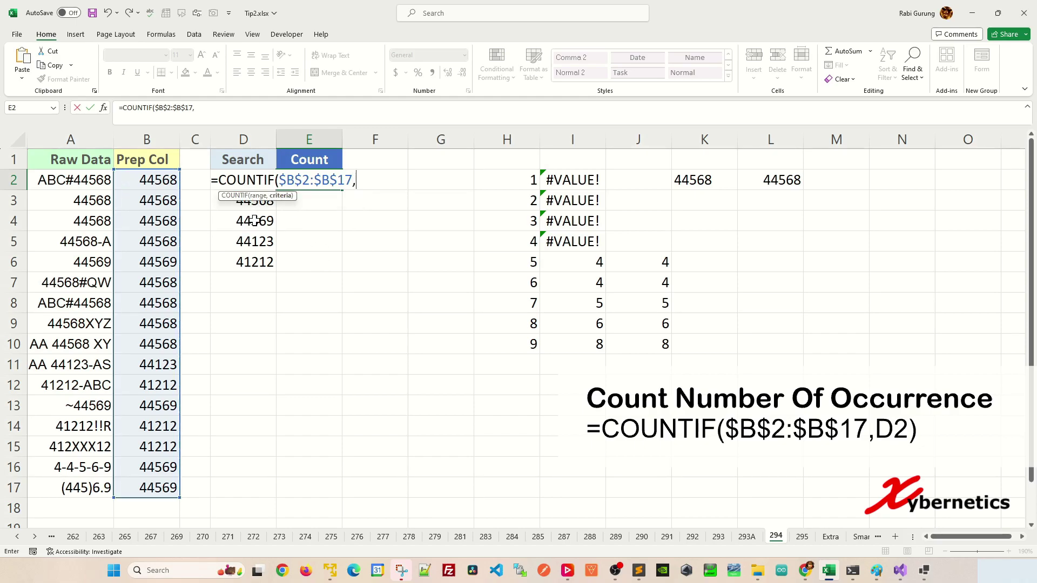
click(305, 209)
key(Left)
key(Up)
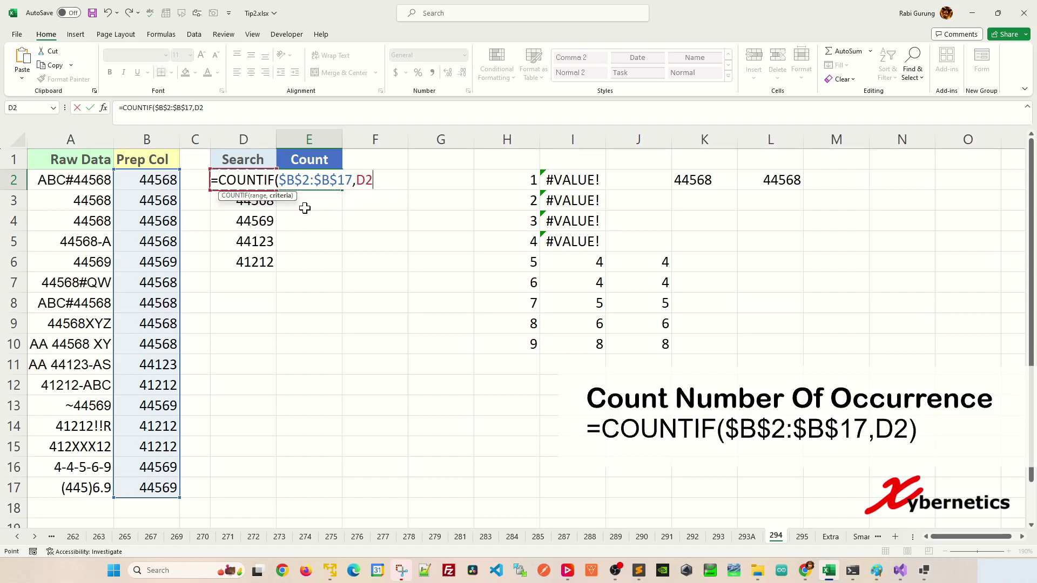
text())
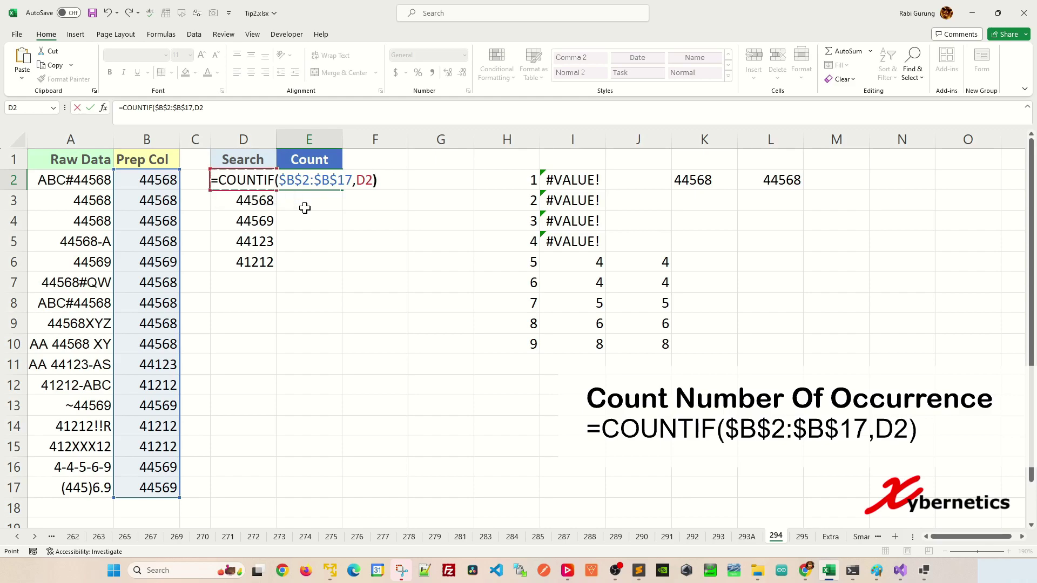
key(Return)
Step: Check the search value in D2 and replace the raw data entry in A2 with 44567
click(267, 182)
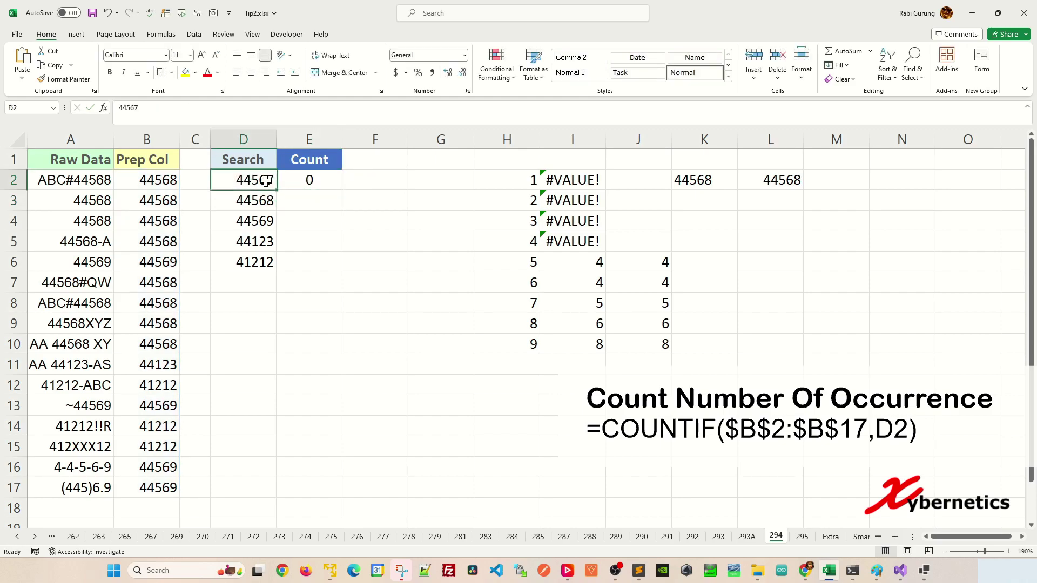
click(88, 183)
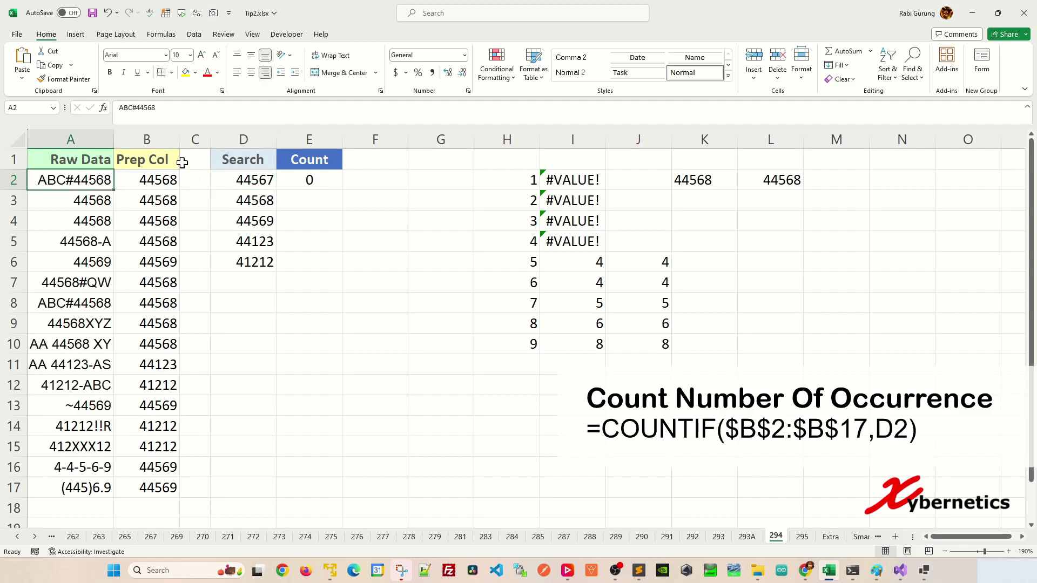
text(44567)
key(Return)
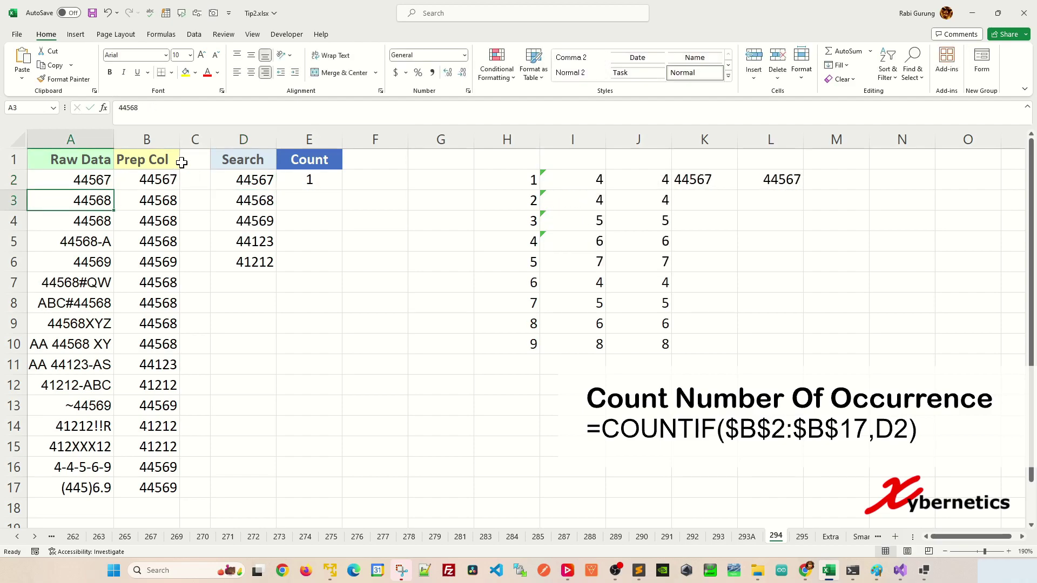
Step: Fill the COUNTIF formula from E2 down to E6 and check the count for search value 44568
click(331, 184)
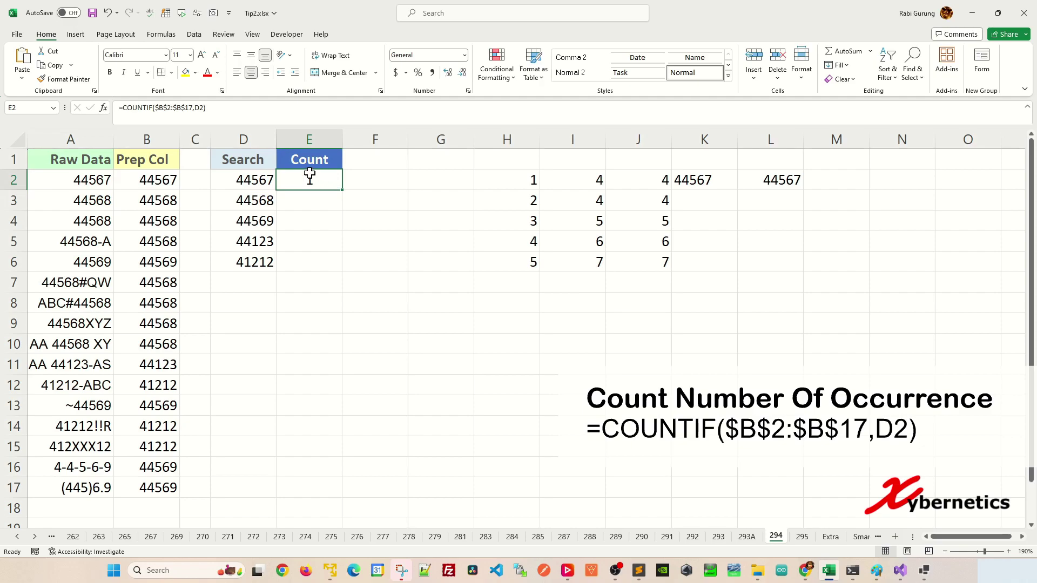
drag(344, 191, 343, 272)
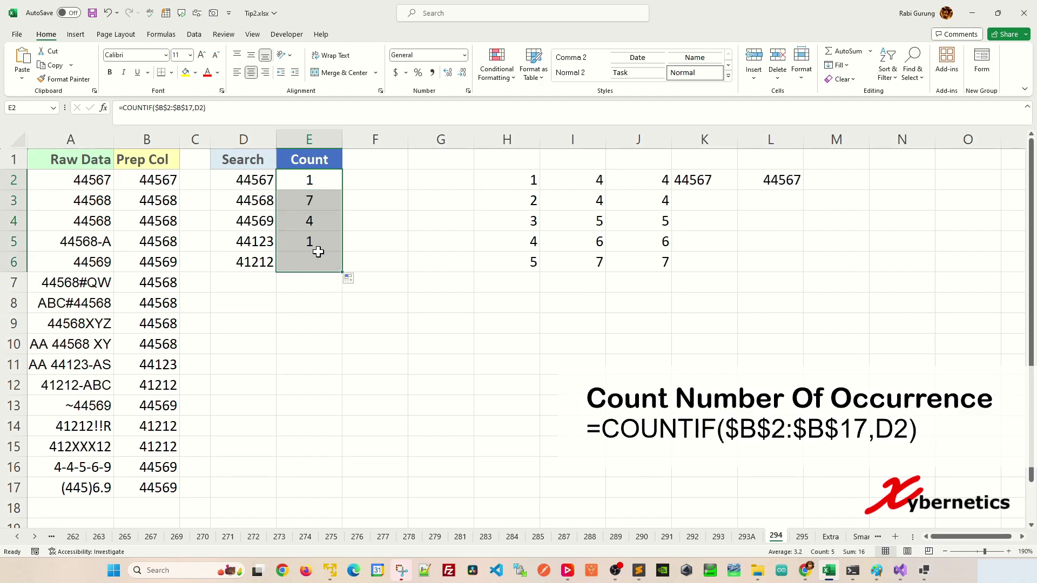
click(348, 206)
click(284, 196)
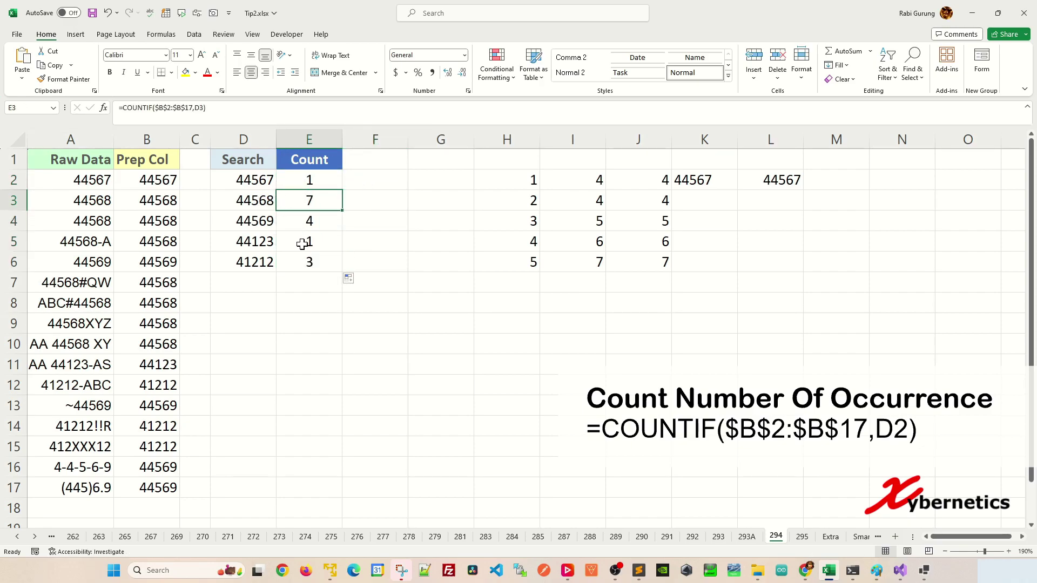
click(249, 199)
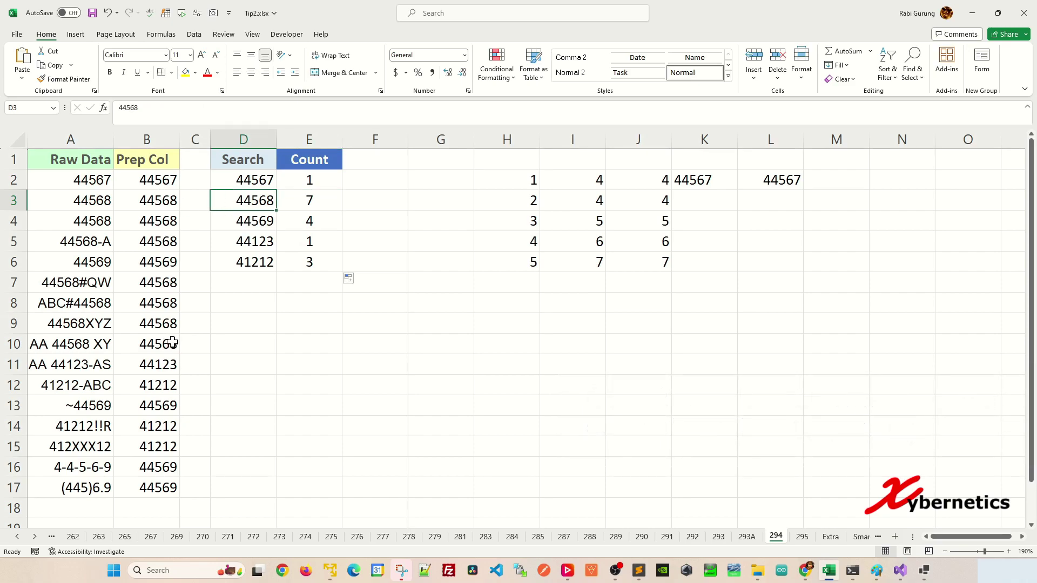